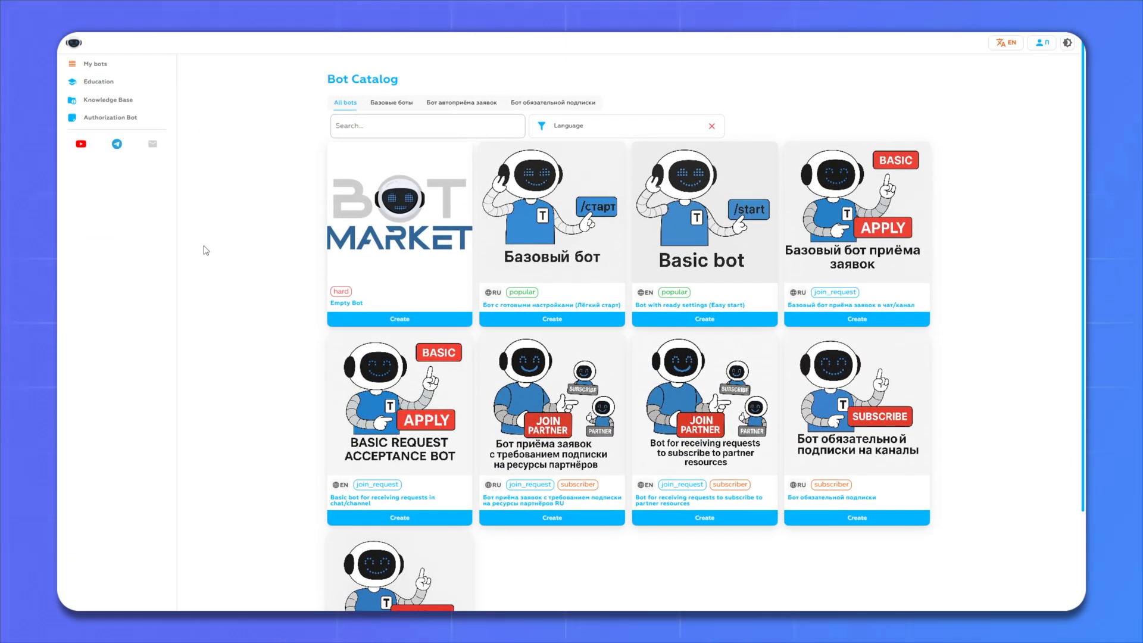
Choose the English Mandatory subscription bot template, enter the bot token, and clone it
{"action": "scroll", "coordinate": [208, 249], "scroll_direction": "down", "scroll_amount": 2}
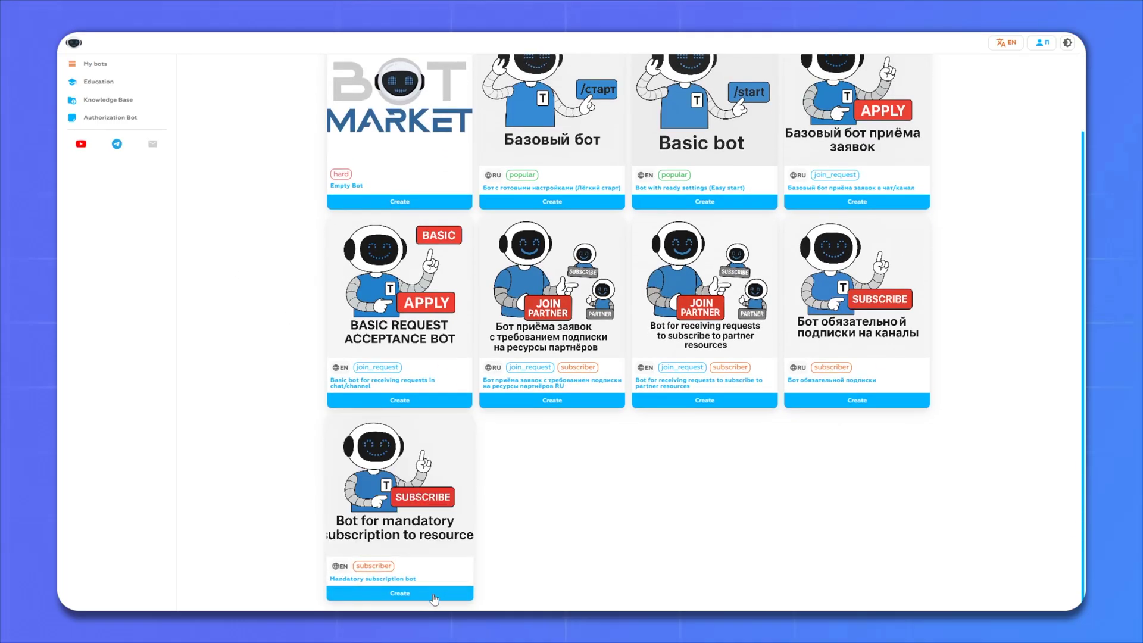
{"action": "left_click", "coordinate": [403, 595]}
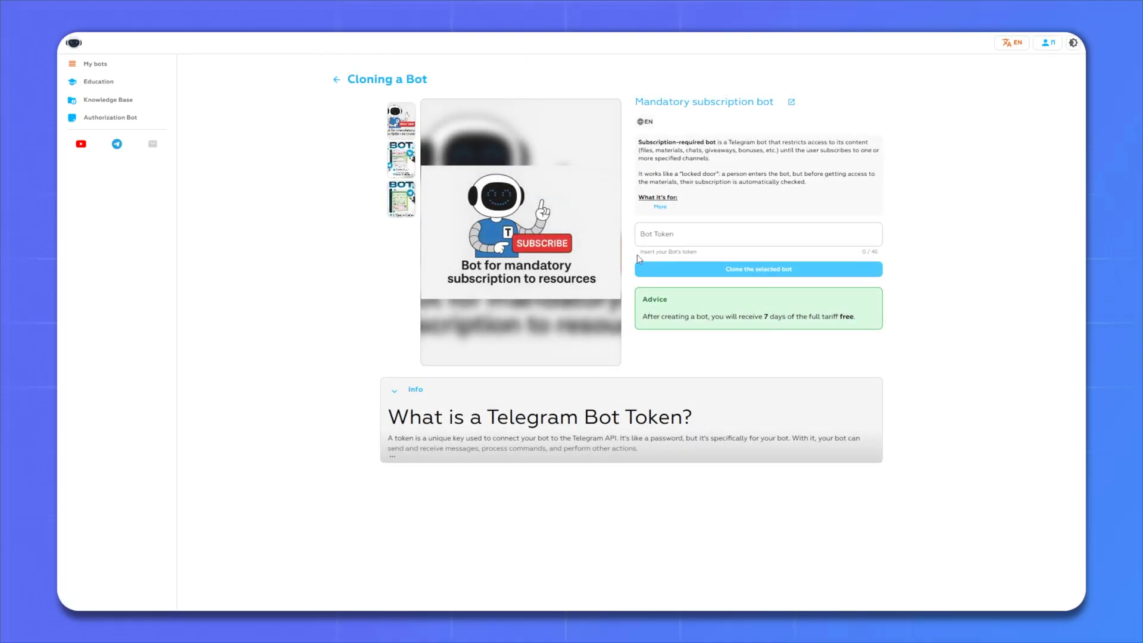
{"action": "left_click", "coordinate": [654, 233]}
{"action": "key", "text": "ctrl+v"}
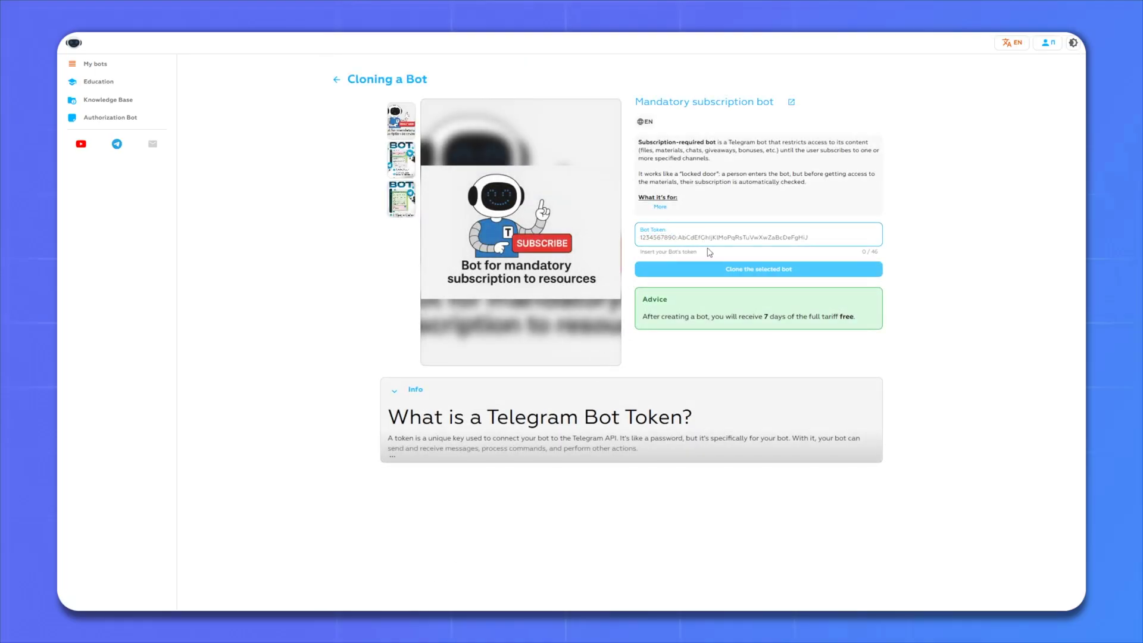
{"action": "key", "text": "ctrl+v"}
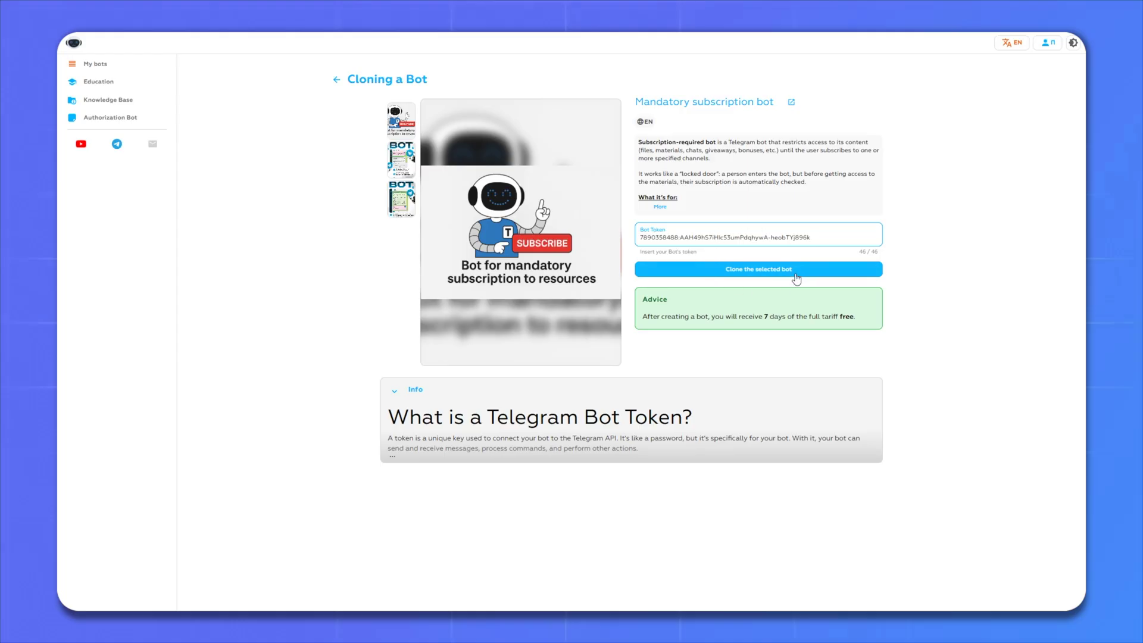
{"action": "left_click", "coordinate": [753, 270]}
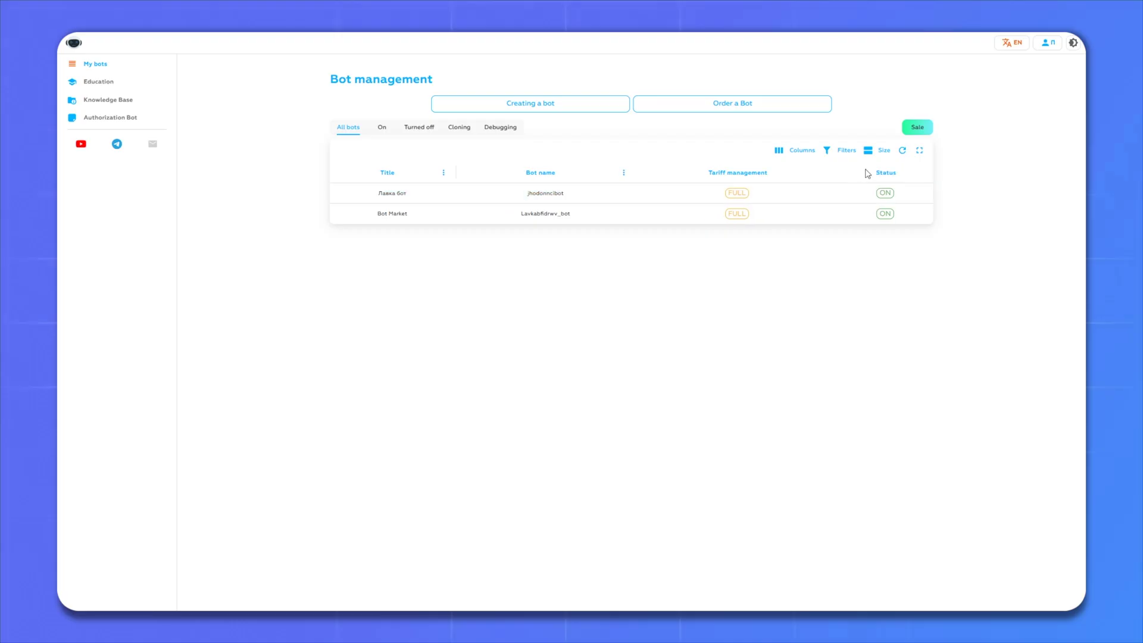
Open the settings of Лавка бот (jhodonncibot) and copy the bot's username
{"action": "left_click", "coordinate": [541, 192]}
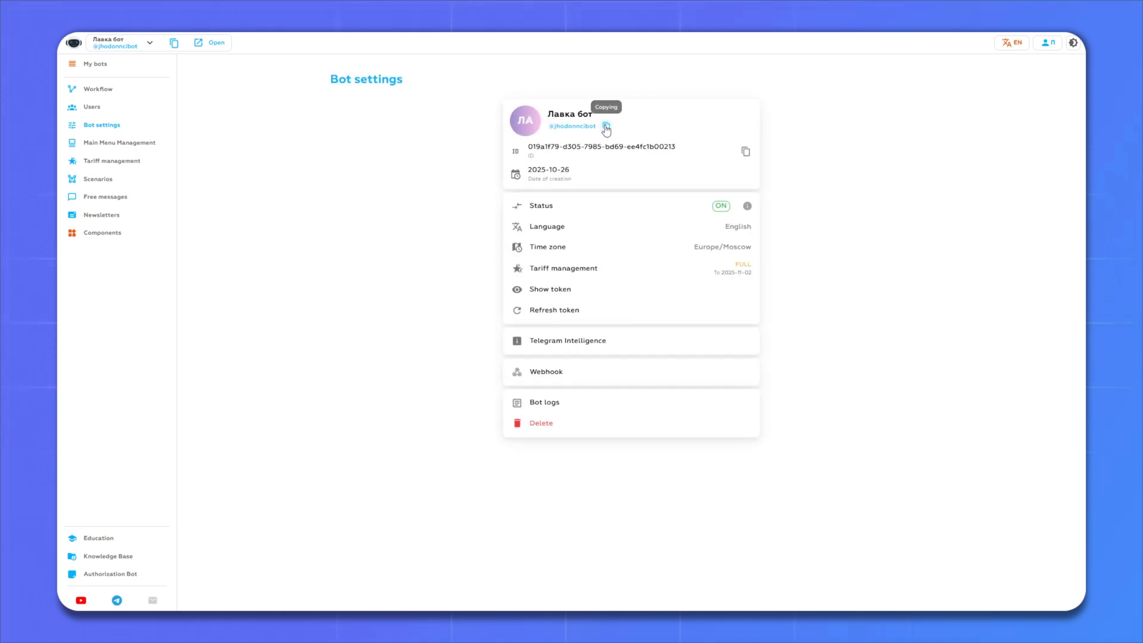
{"action": "left_click", "coordinate": [606, 128]}
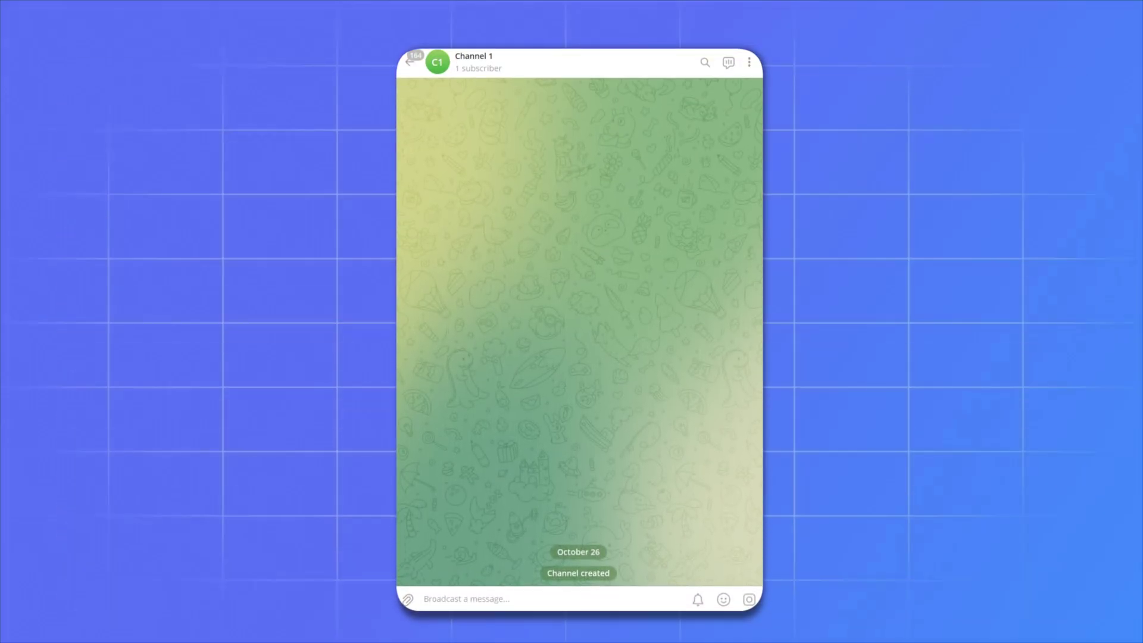
In Telegram, add jhodonncibot as an administrator of Channel 1 and post the message "Hi" in that channel
{"action": "left_click", "coordinate": [473, 62]}
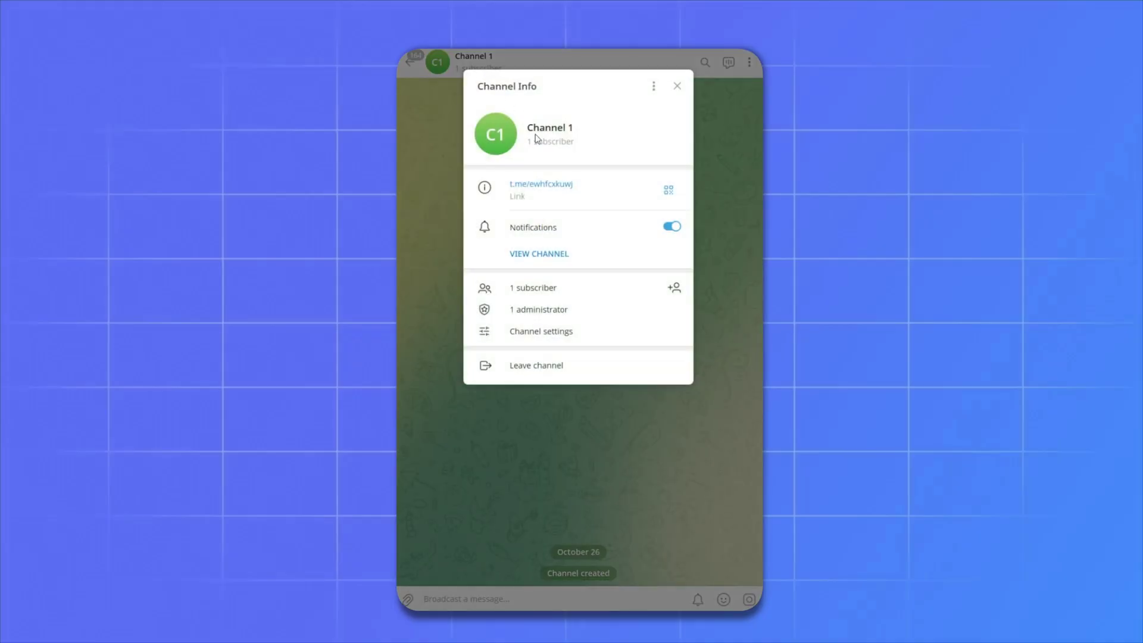
{"action": "left_click", "coordinate": [548, 316]}
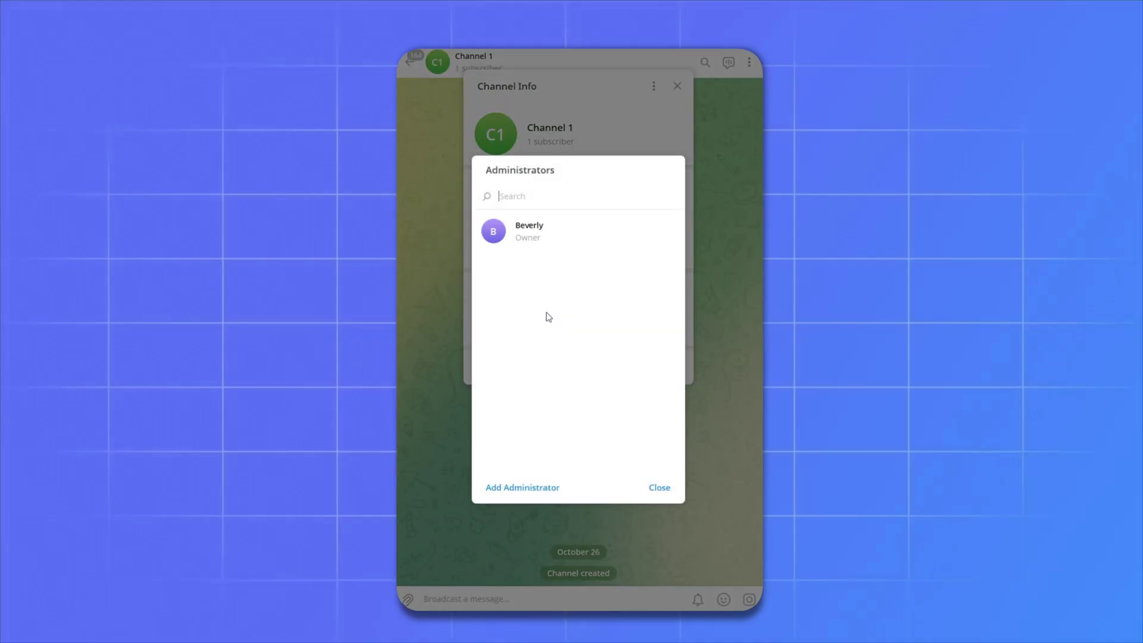
{"action": "left_click", "coordinate": [512, 489]}
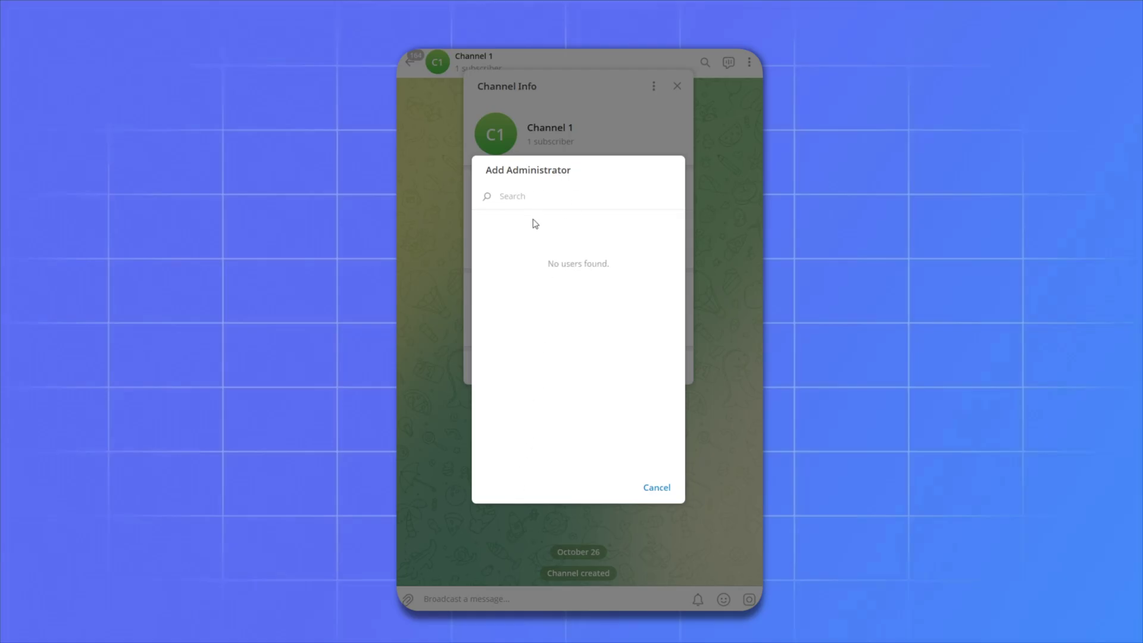
{"action": "key", "text": "ctrl+v"}
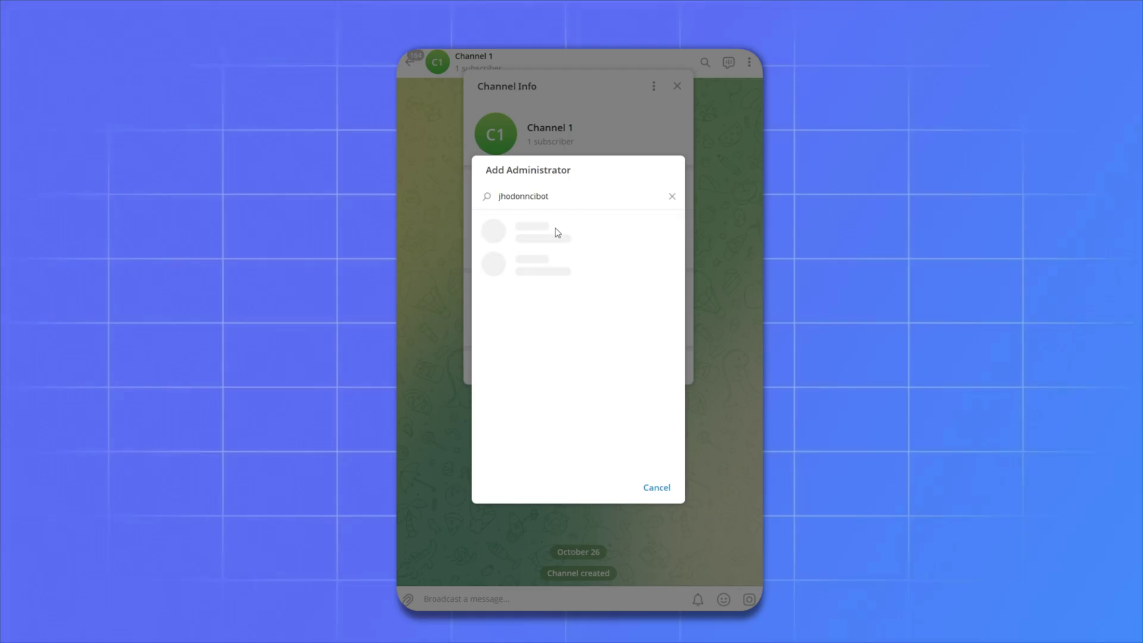
{"action": "left_click", "coordinate": [523, 231]}
{"action": "left_click", "coordinate": [652, 359]}
{"action": "left_click", "coordinate": [661, 467]}
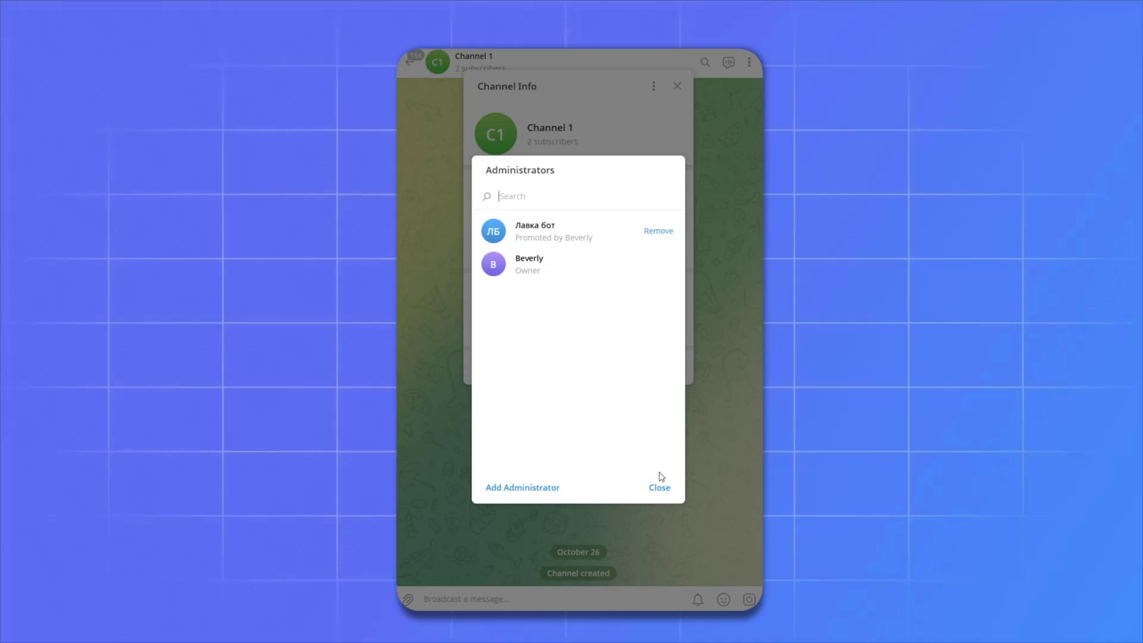
{"action": "left_click", "coordinate": [664, 490]}
{"action": "left_click", "coordinate": [700, 455]}
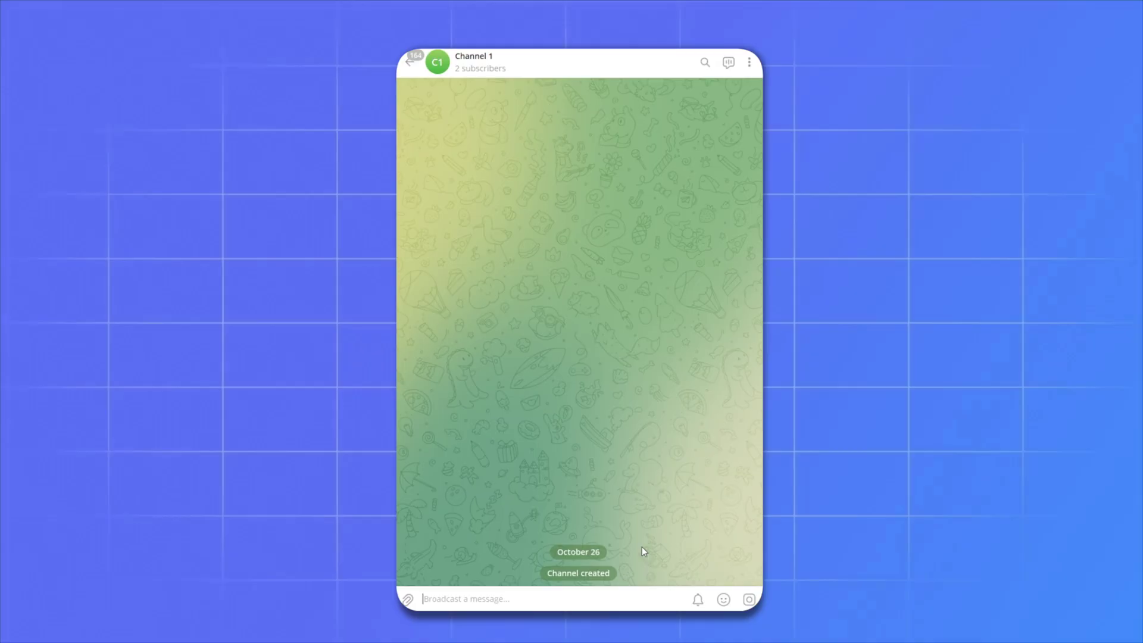
{"action": "type", "text": "Hi"}
{"action": "key", "text": "Return"}
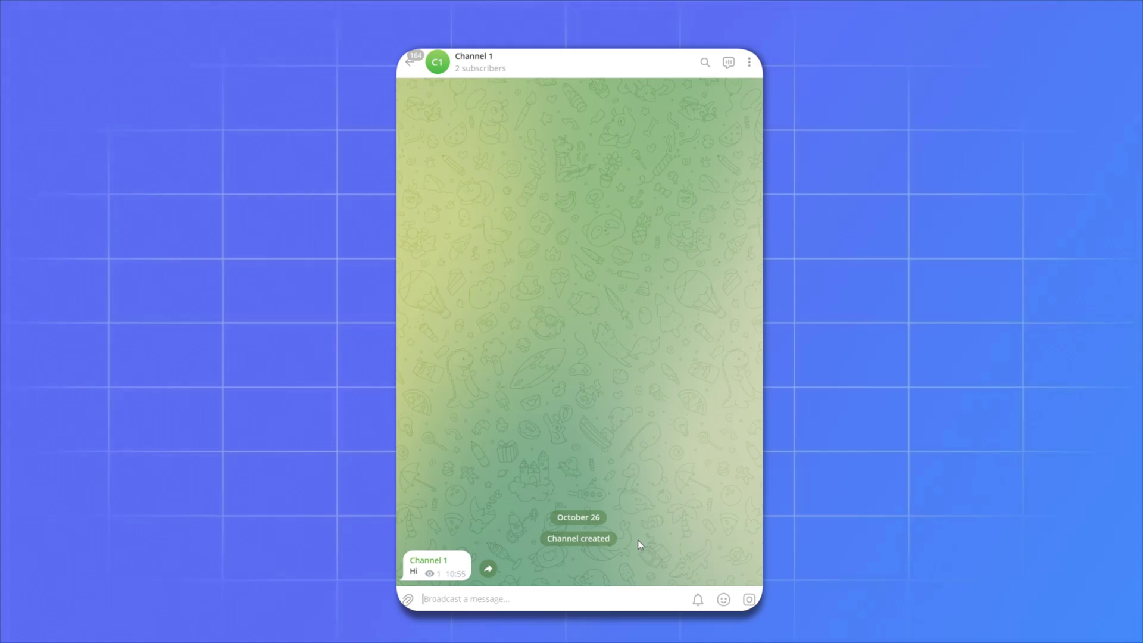
Add jhodonncibot to Channel 2 as an administrator, keeping the offered permissions
{"action": "left_click", "coordinate": [410, 61]}
{"action": "left_click", "coordinate": [473, 187]}
{"action": "left_click", "coordinate": [473, 56]}
{"action": "left_click", "coordinate": [510, 309]}
{"action": "left_click", "coordinate": [543, 485]}
{"action": "type", "text": "jhodonncibot"}
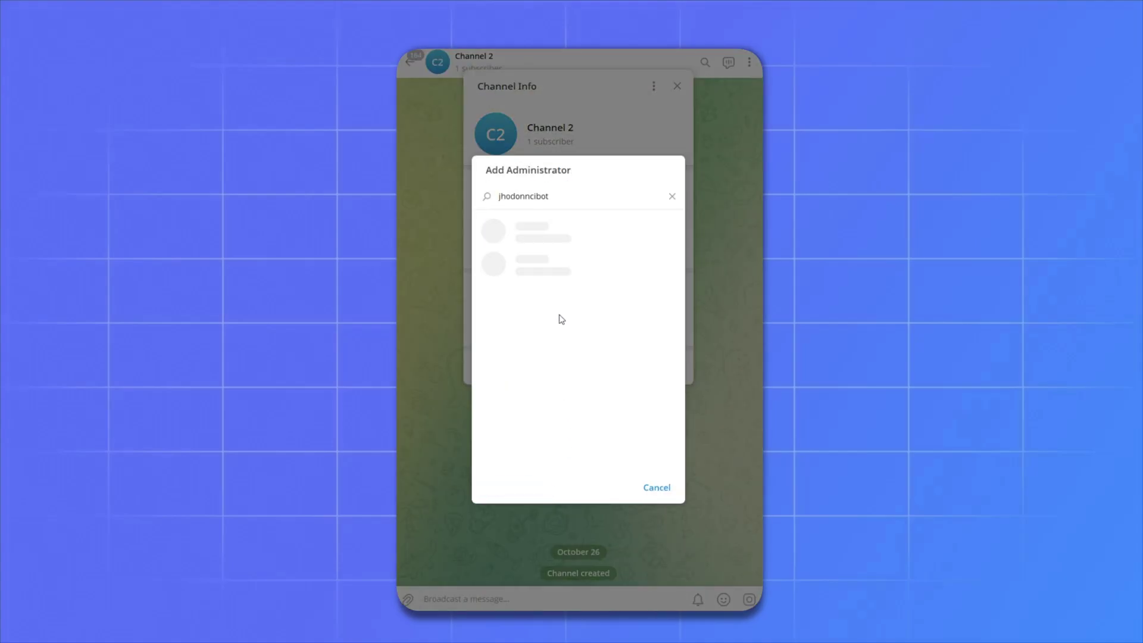
{"action": "left_click", "coordinate": [562, 233]}
{"action": "left_click", "coordinate": [652, 357]}
{"action": "left_click", "coordinate": [659, 466]}
{"action": "left_click", "coordinate": [657, 485]}
{"action": "left_click", "coordinate": [657, 486]}
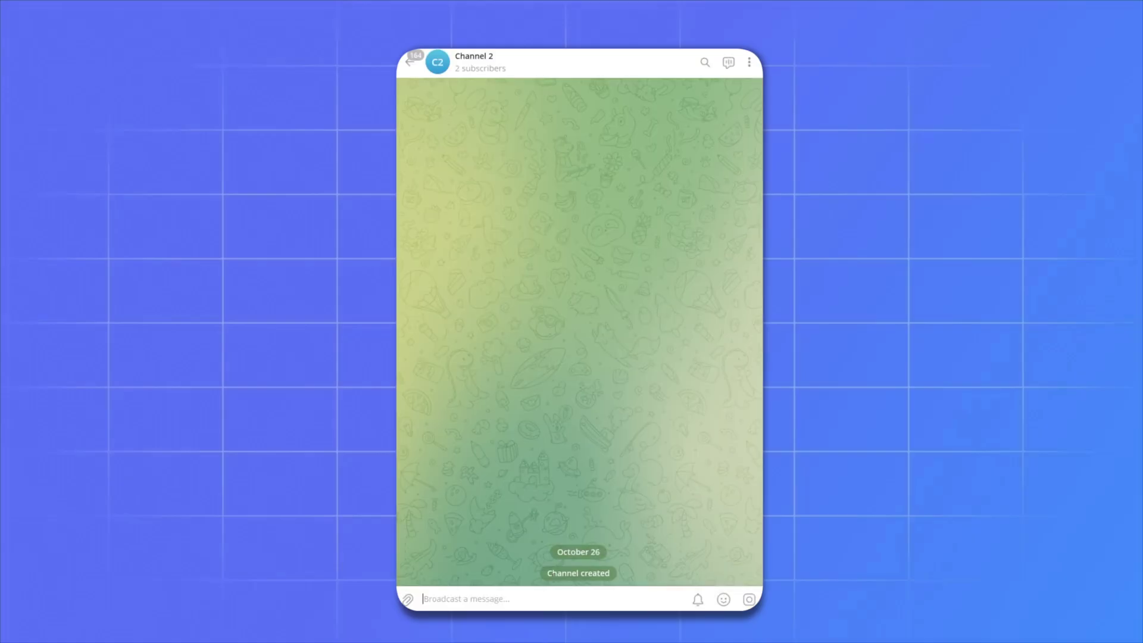
Add jhodonncibot to Channel 3 as an administrator and post the message "Hi" in that channel
{"action": "left_click", "coordinate": [410, 62]}
{"action": "left_click", "coordinate": [467, 183]}
{"action": "left_click", "coordinate": [473, 56]}
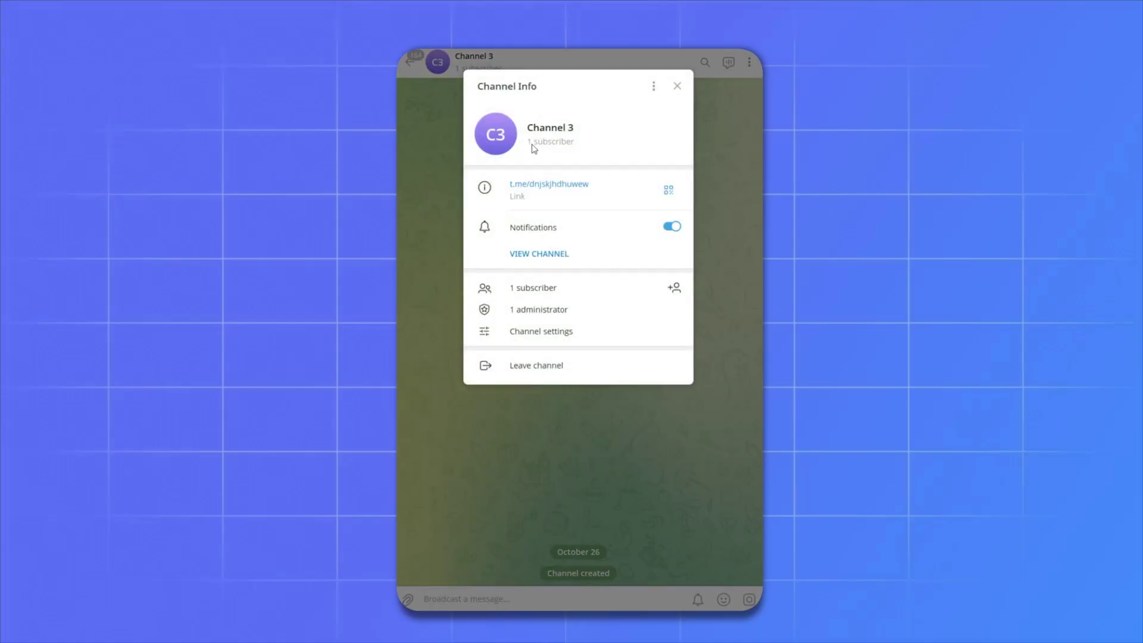
{"action": "left_click", "coordinate": [536, 309]}
{"action": "left_click", "coordinate": [524, 485]}
{"action": "type", "text": "jhodonncibot"}
{"action": "left_click", "coordinate": [563, 234]}
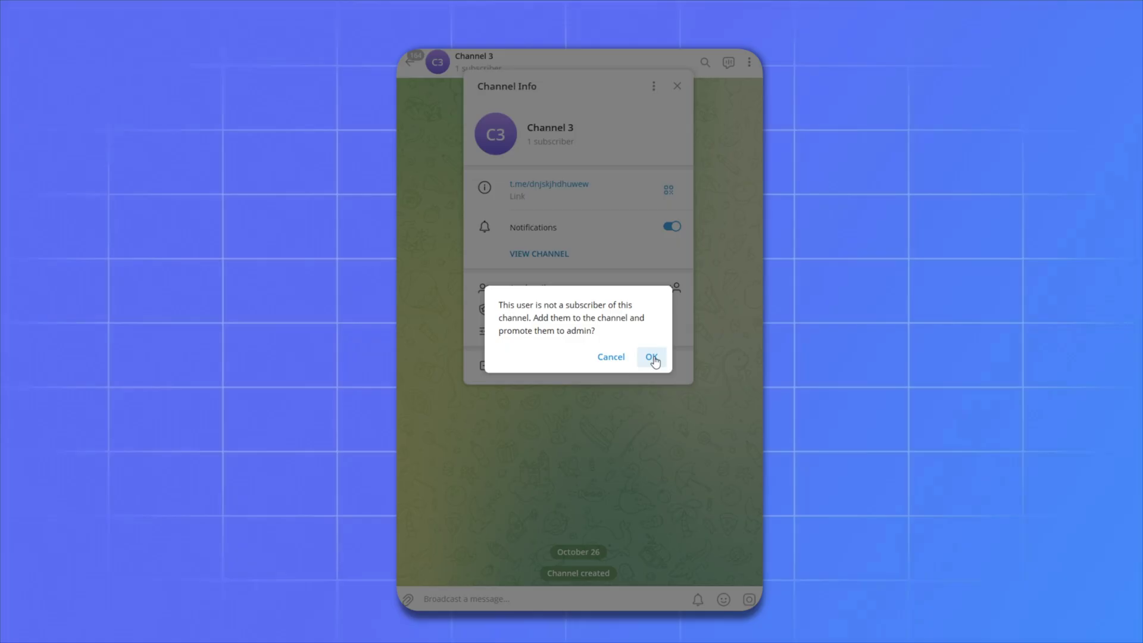
{"action": "left_click", "coordinate": [652, 357]}
{"action": "left_click", "coordinate": [659, 465]}
{"action": "left_click", "coordinate": [658, 485]}
{"action": "left_click", "coordinate": [662, 492]}
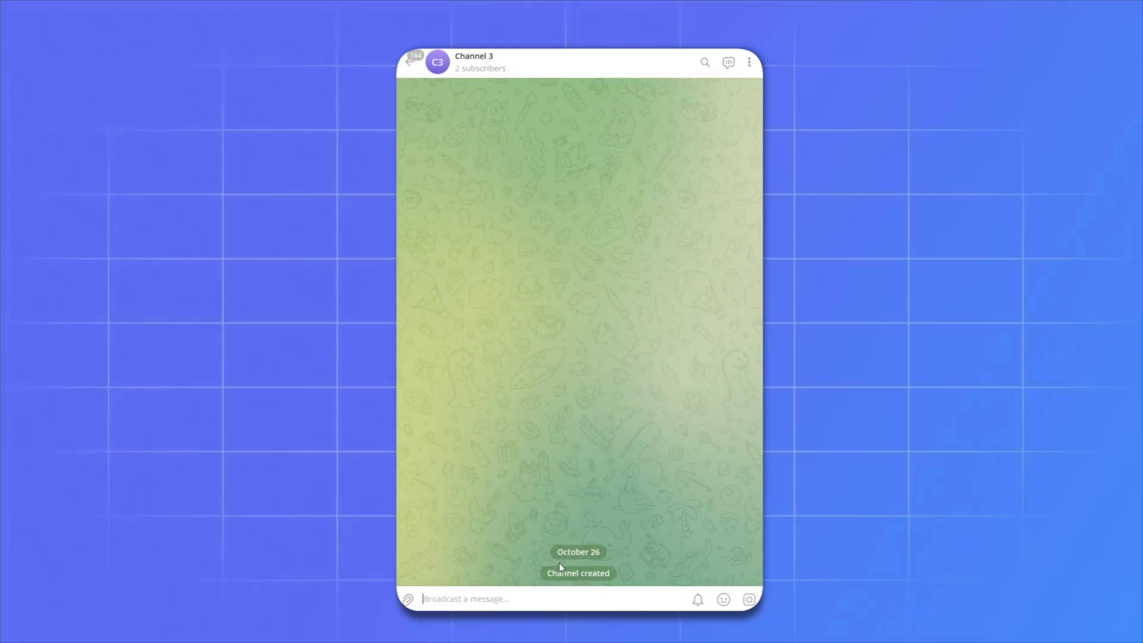
{"action": "type", "text": "Hi"}
{"action": "key", "text": "Return"}
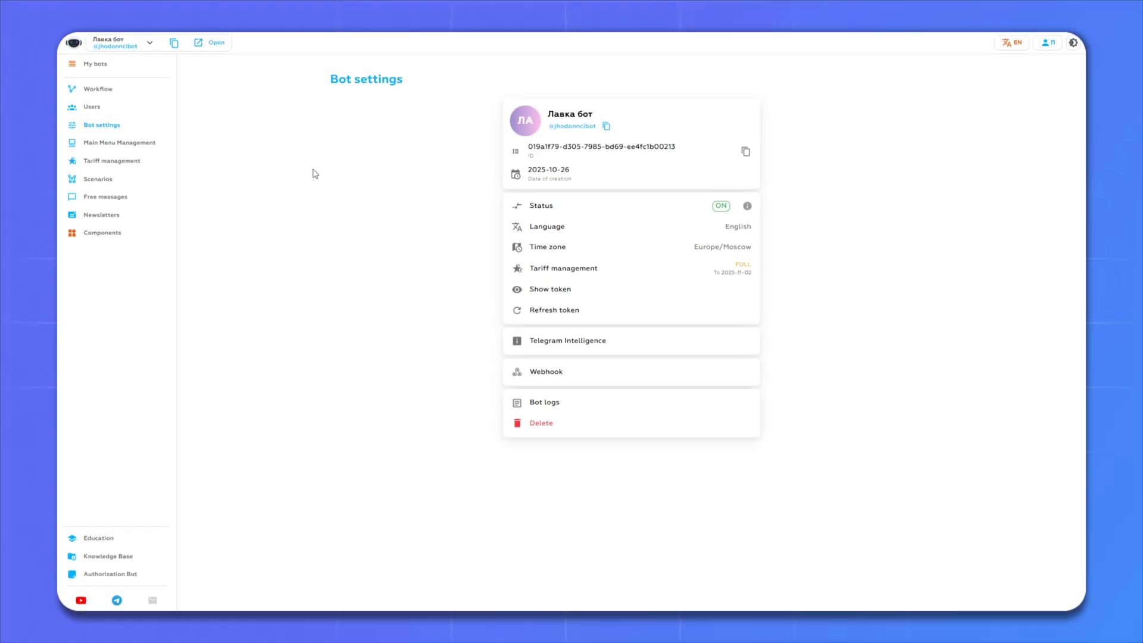
Back in the bot console, open the start workflow and its "Checking subscriptions to your channels or chats" block for editing
{"action": "left_click", "coordinate": [98, 90]}
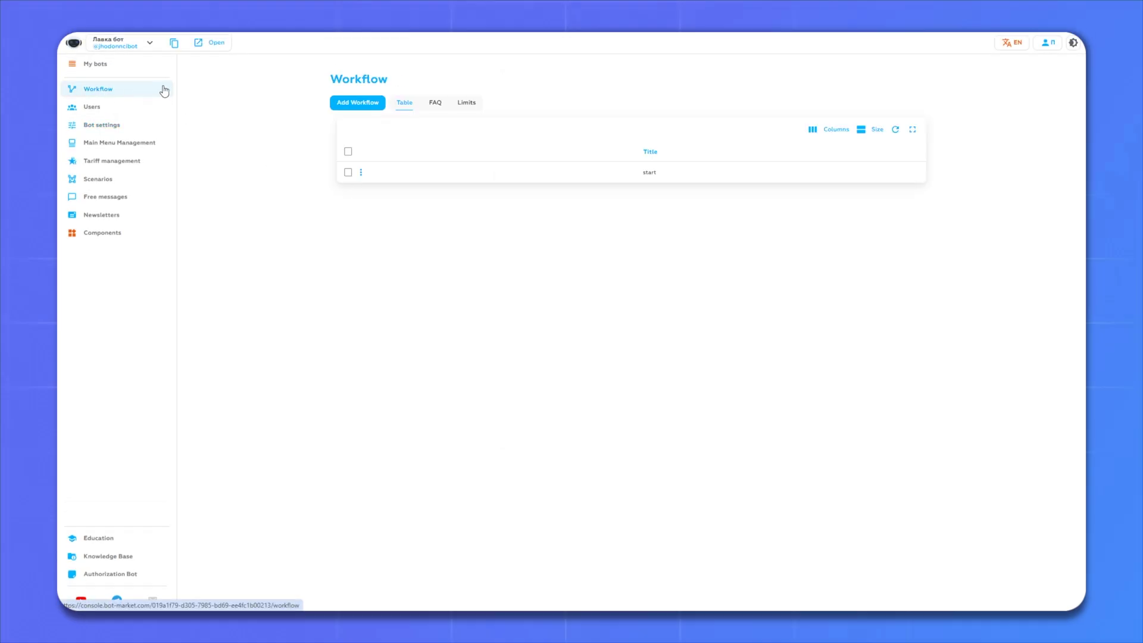
{"action": "left_click", "coordinate": [651, 177]}
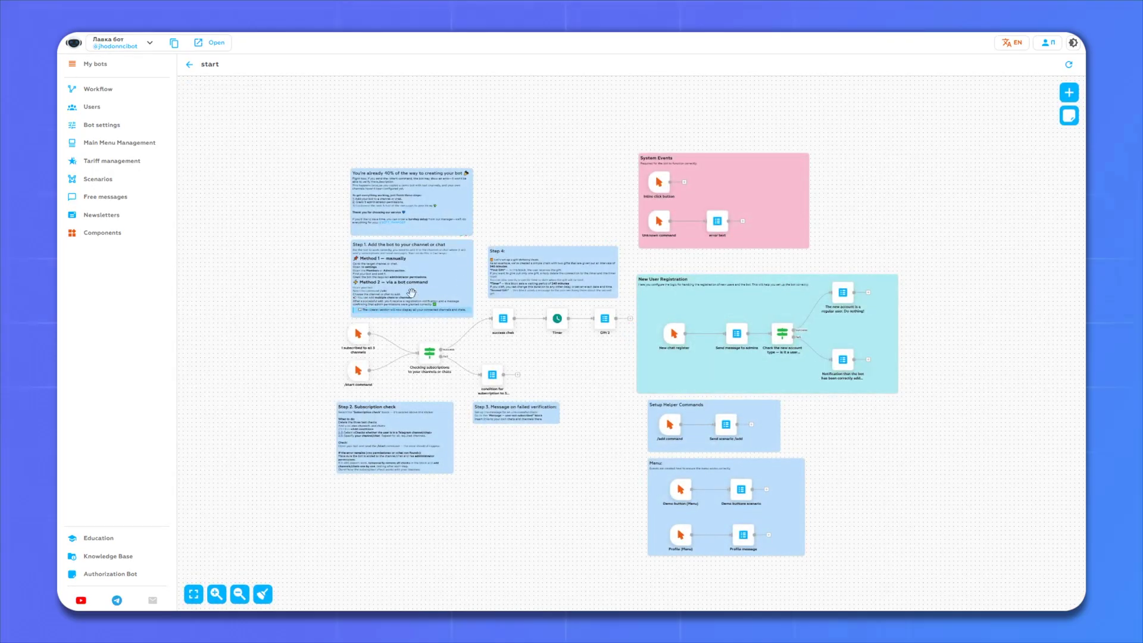
{"action": "scroll", "coordinate": [399, 384], "scroll_direction": "up", "scroll_amount": 5}
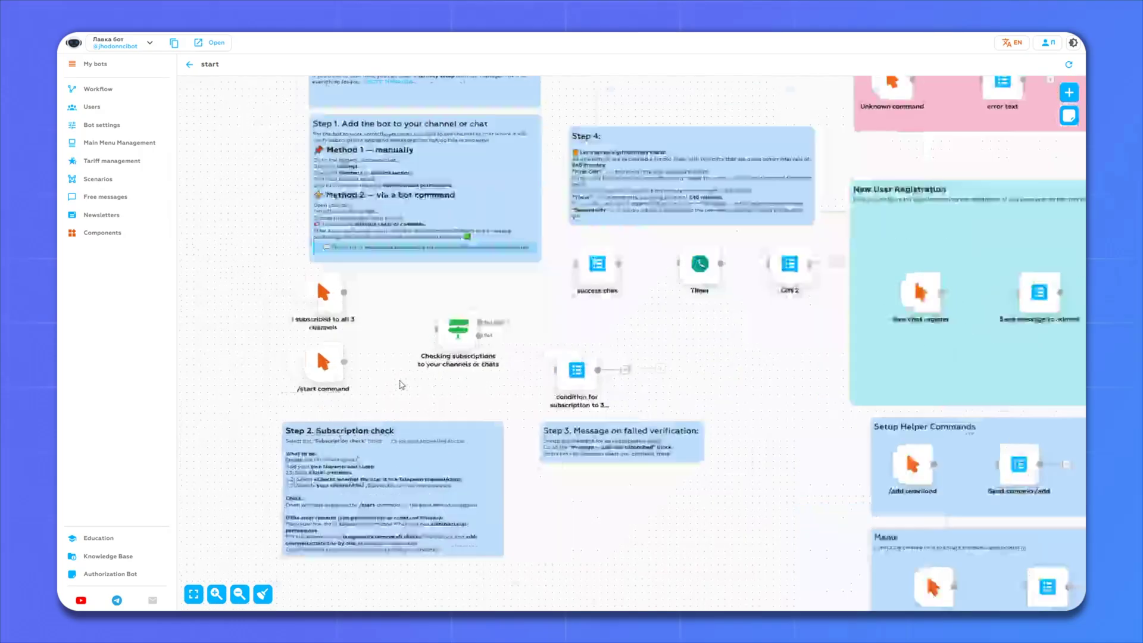
{"action": "left_click_drag", "start_coordinate": [487, 411], "coordinate": [475, 414]}
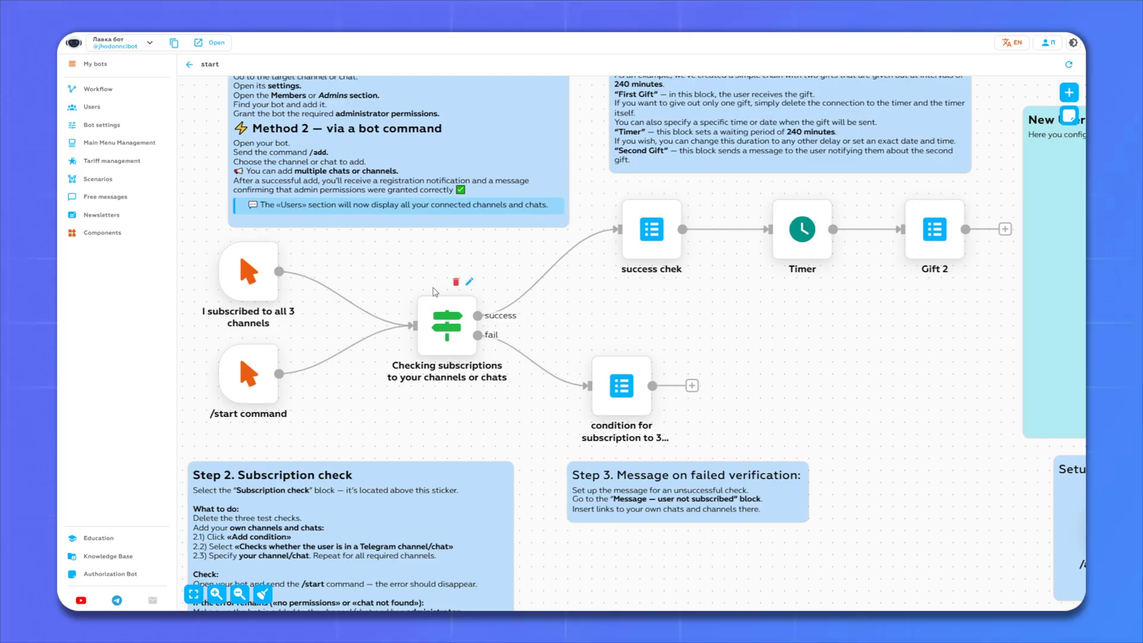
{"action": "left_click", "coordinate": [469, 284]}
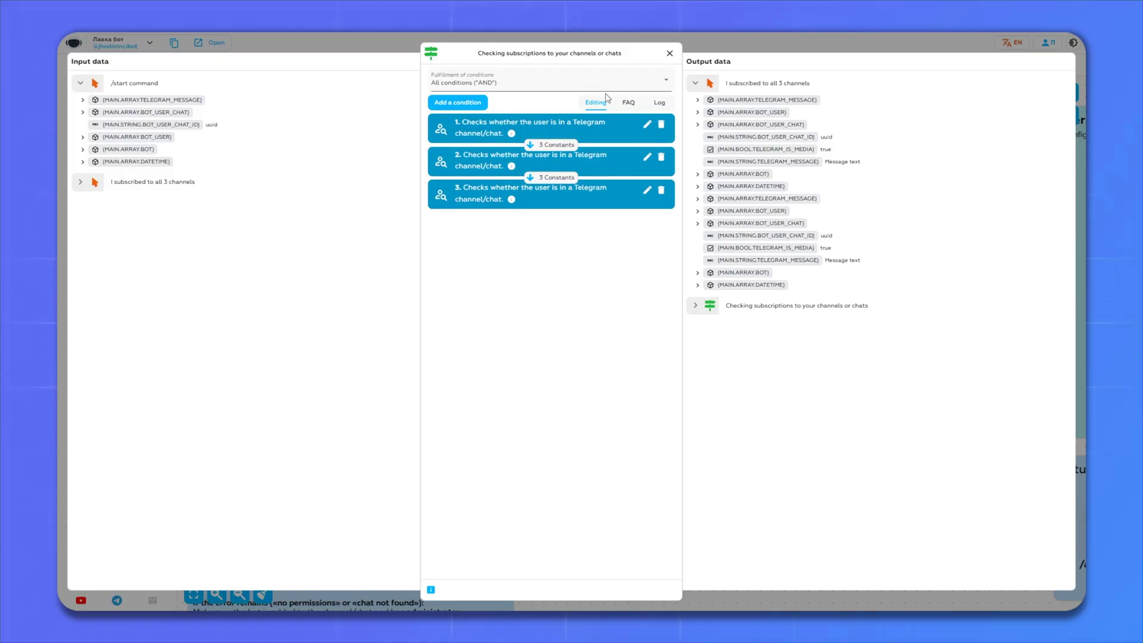
Assign Channel 1, Channel 2 and Channel 3 to the first, second and third Telegram membership conditions respectively
{"action": "left_click", "coordinate": [647, 124]}
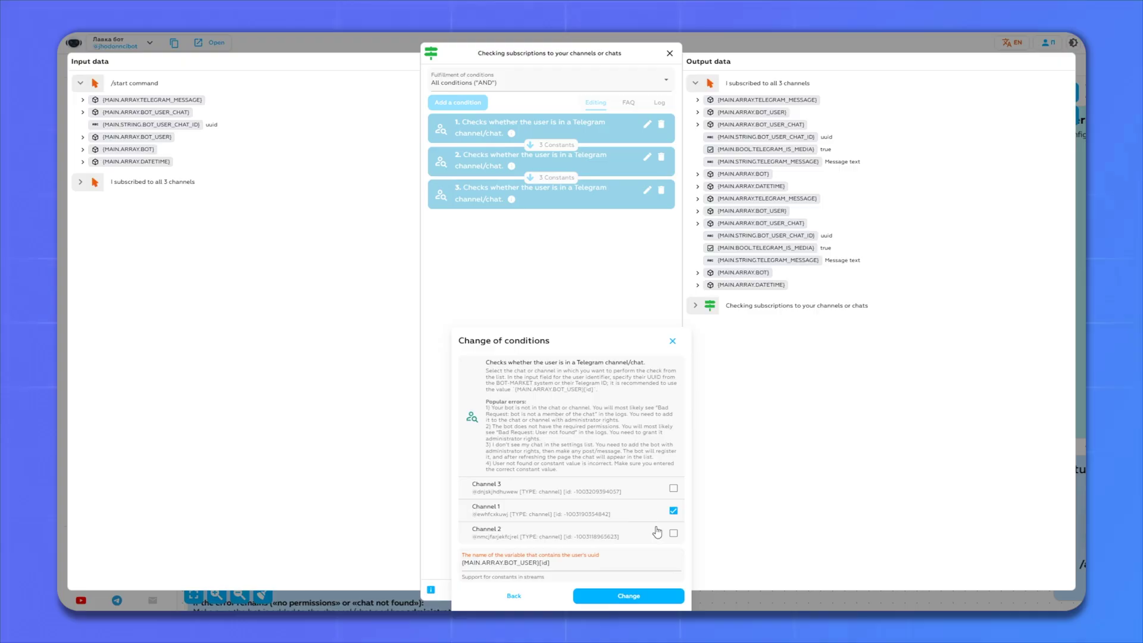
{"action": "left_click", "coordinate": [630, 597]}
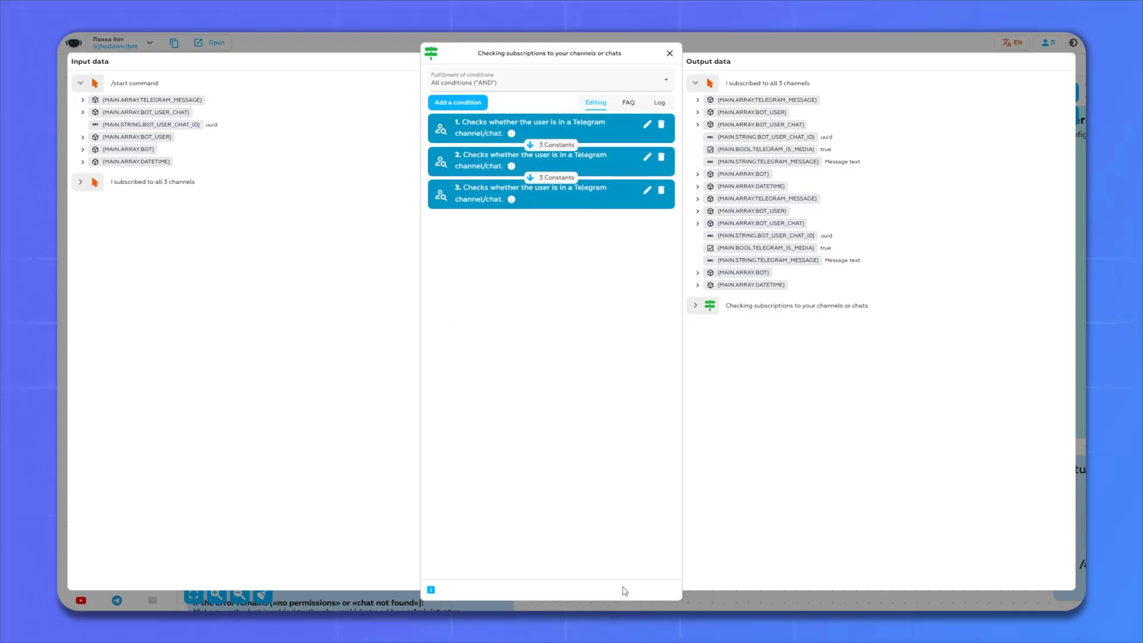
{"action": "left_click", "coordinate": [647, 156]}
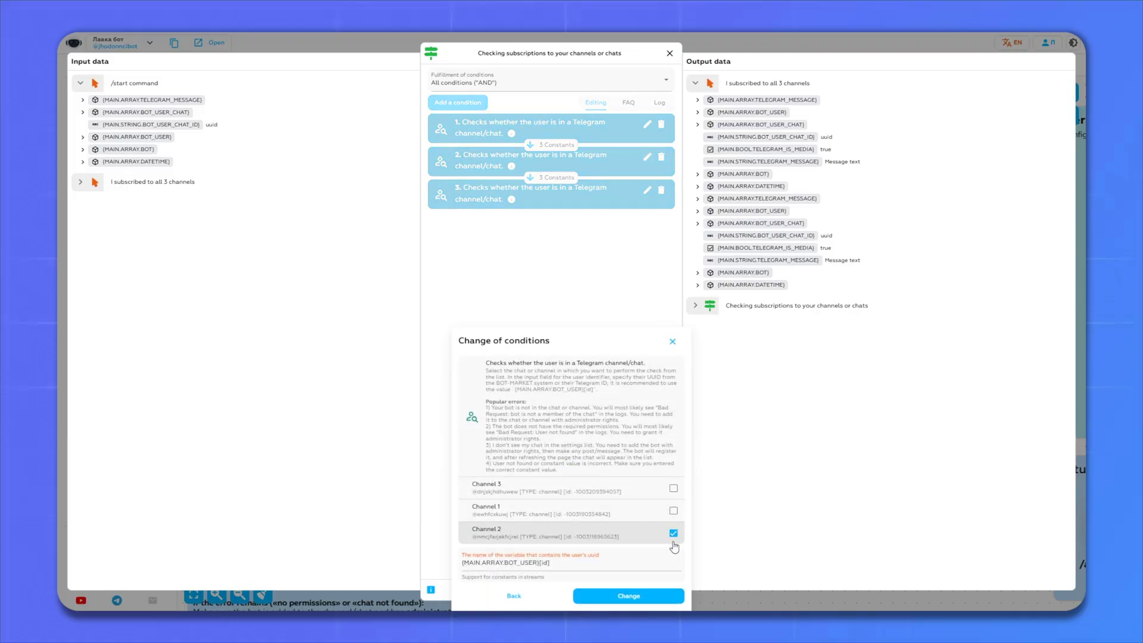
{"action": "left_click", "coordinate": [641, 600]}
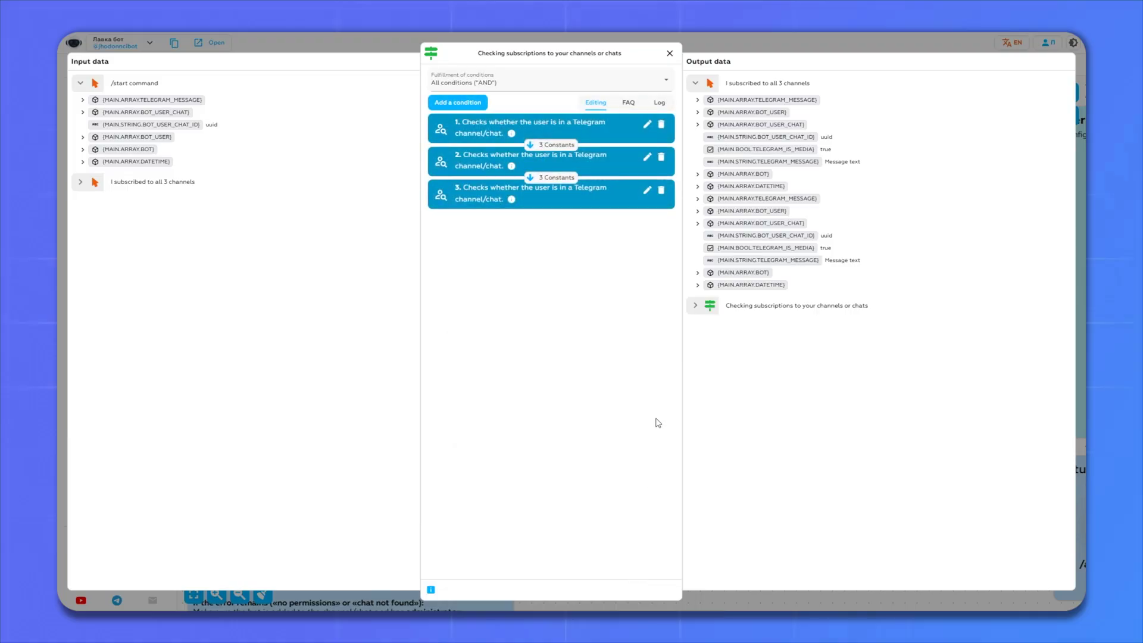
{"action": "left_click", "coordinate": [647, 190]}
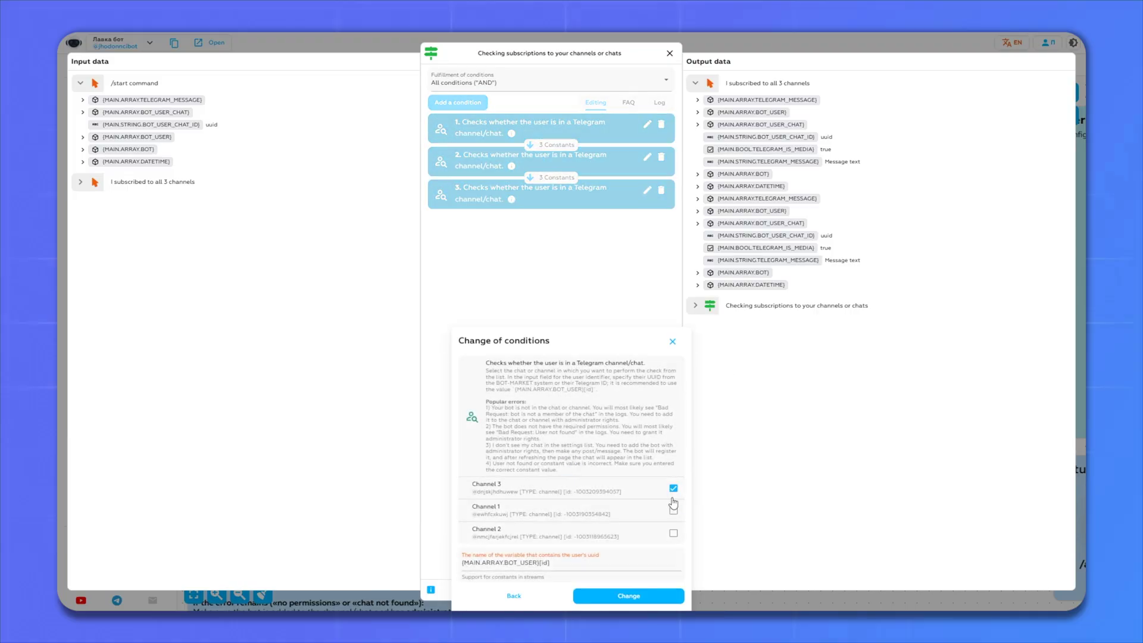
{"action": "left_click", "coordinate": [627, 596]}
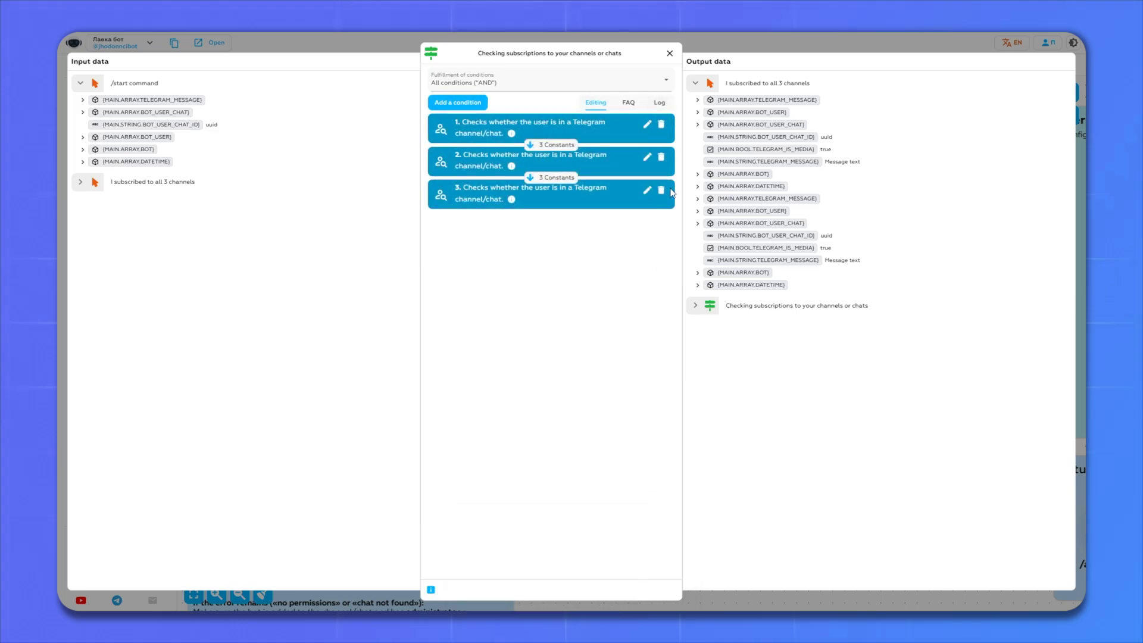
{"action": "left_click", "coordinate": [451, 109]}
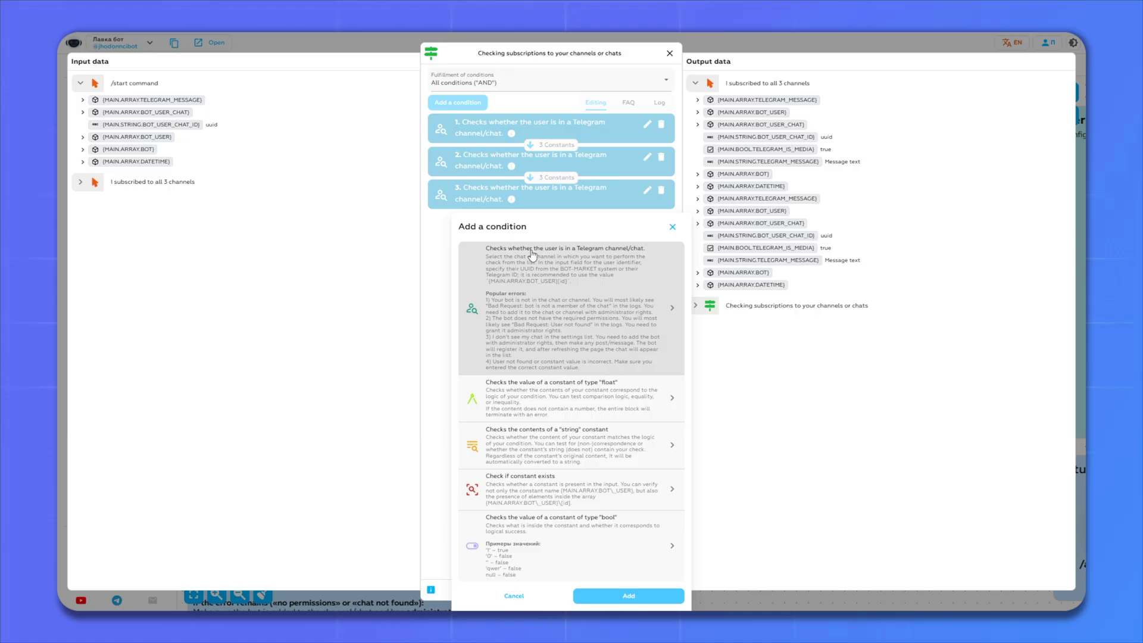
{"action": "left_click", "coordinate": [584, 292]}
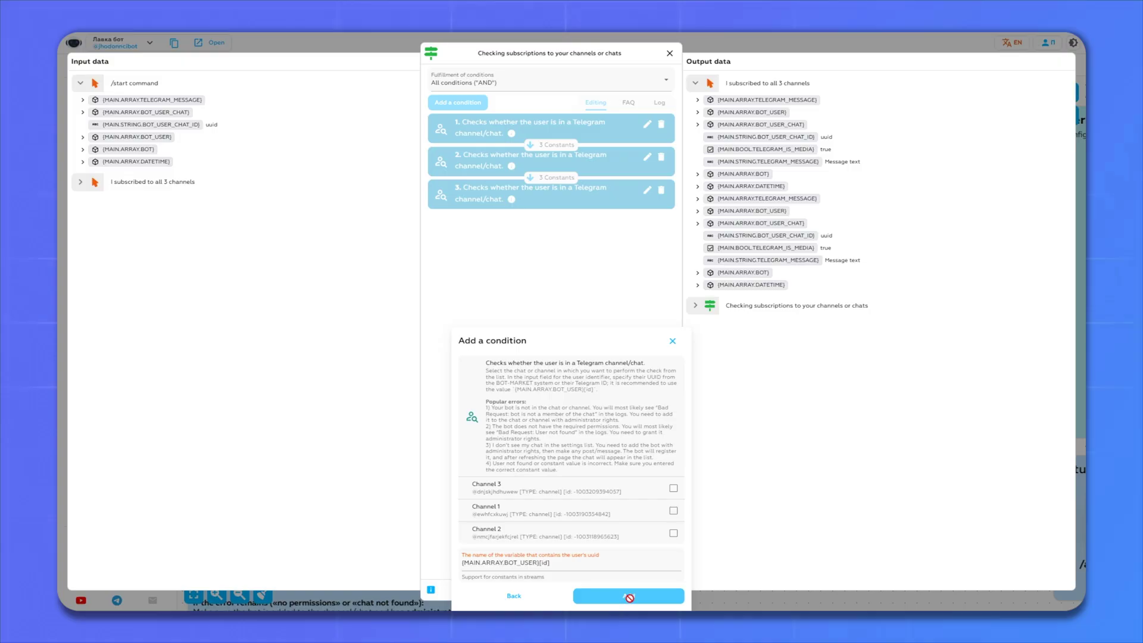
{"action": "left_click", "coordinate": [514, 599]}
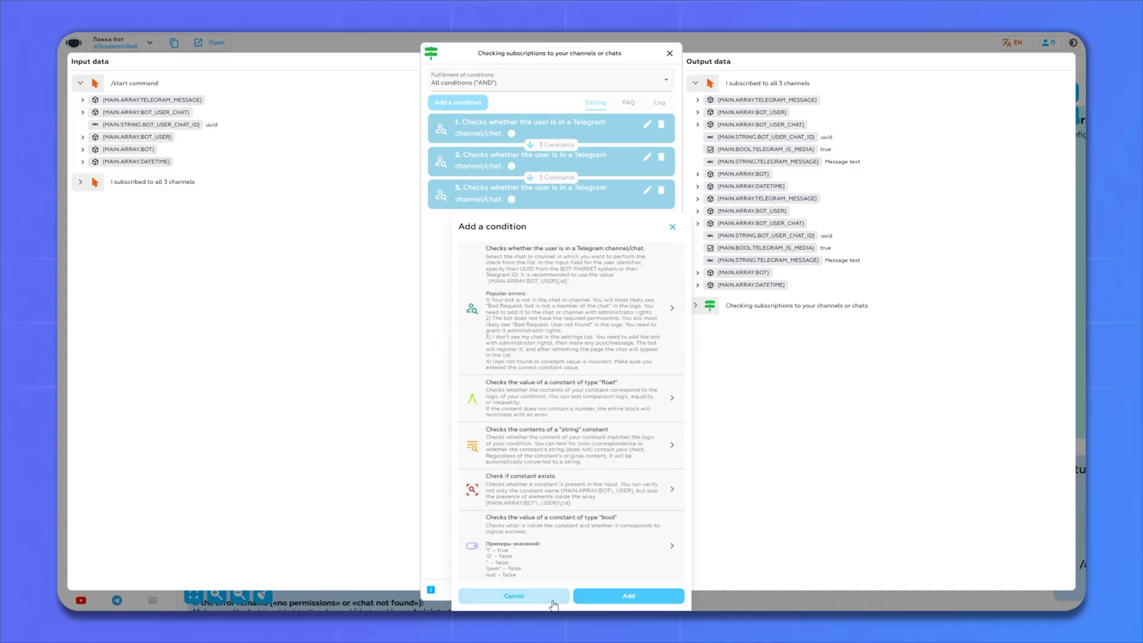
{"action": "left_click", "coordinate": [513, 599]}
Close the subscription check block's editor and return to the start workflow
{"action": "left_click", "coordinate": [669, 54]}
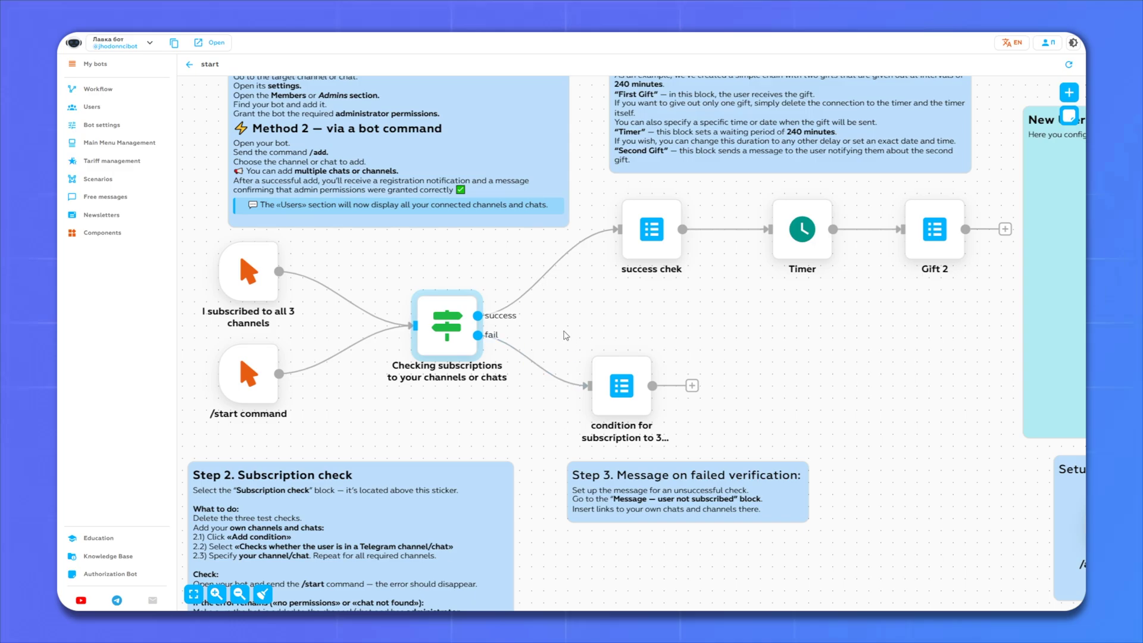
In the "condition for subscription to 3 channels" block, choose the message "Join request 3 channel" and open its text for editing
{"action": "mouse_move", "coordinate": [648, 458]}
{"action": "left_click", "coordinate": [644, 343]}
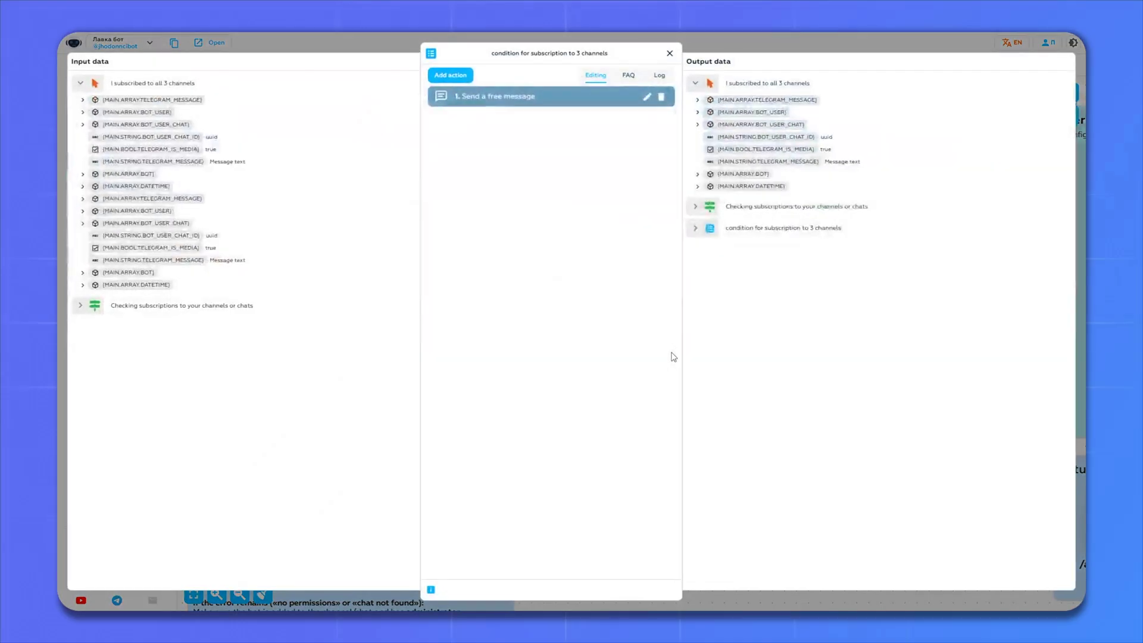
{"action": "left_click", "coordinate": [647, 97]}
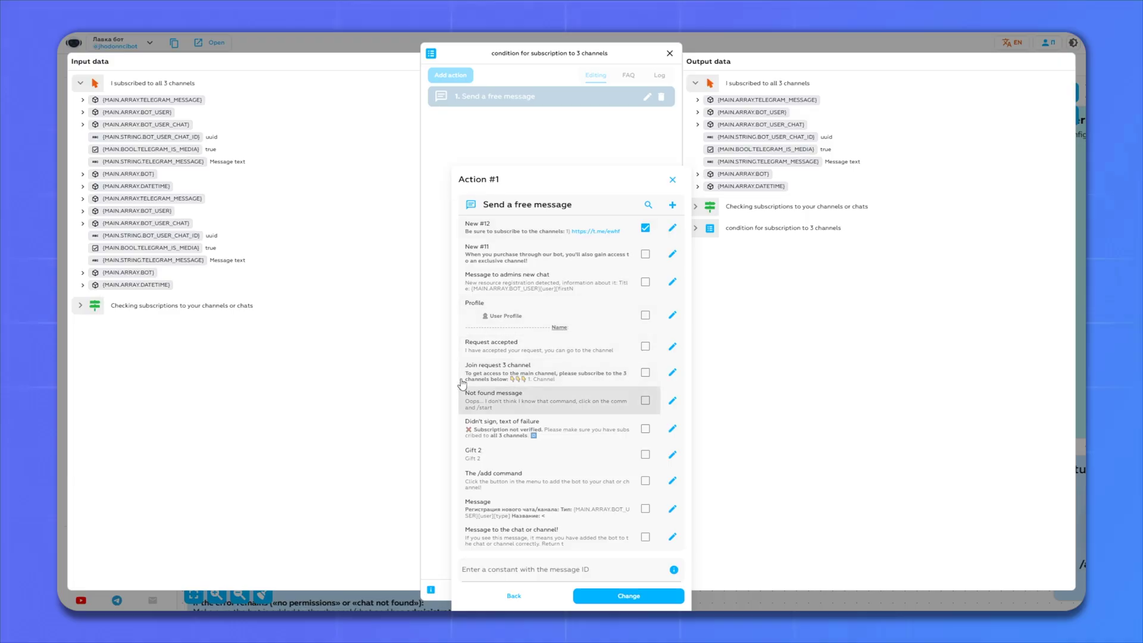
{"action": "left_click", "coordinate": [645, 372]}
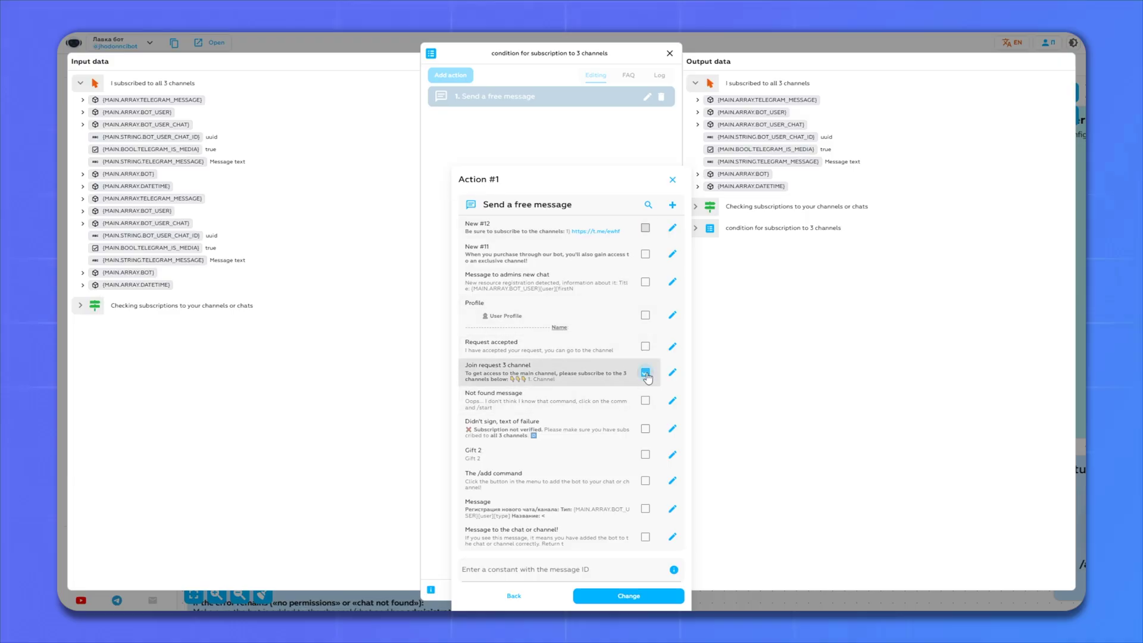
{"action": "left_click", "coordinate": [679, 372]}
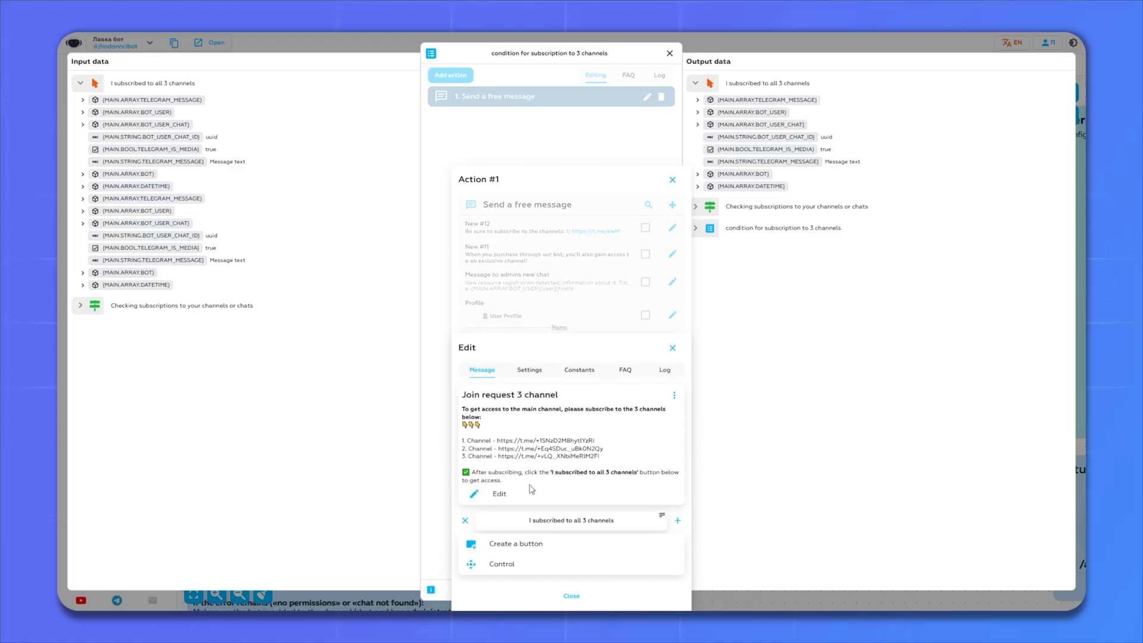
{"action": "left_click", "coordinate": [498, 494]}
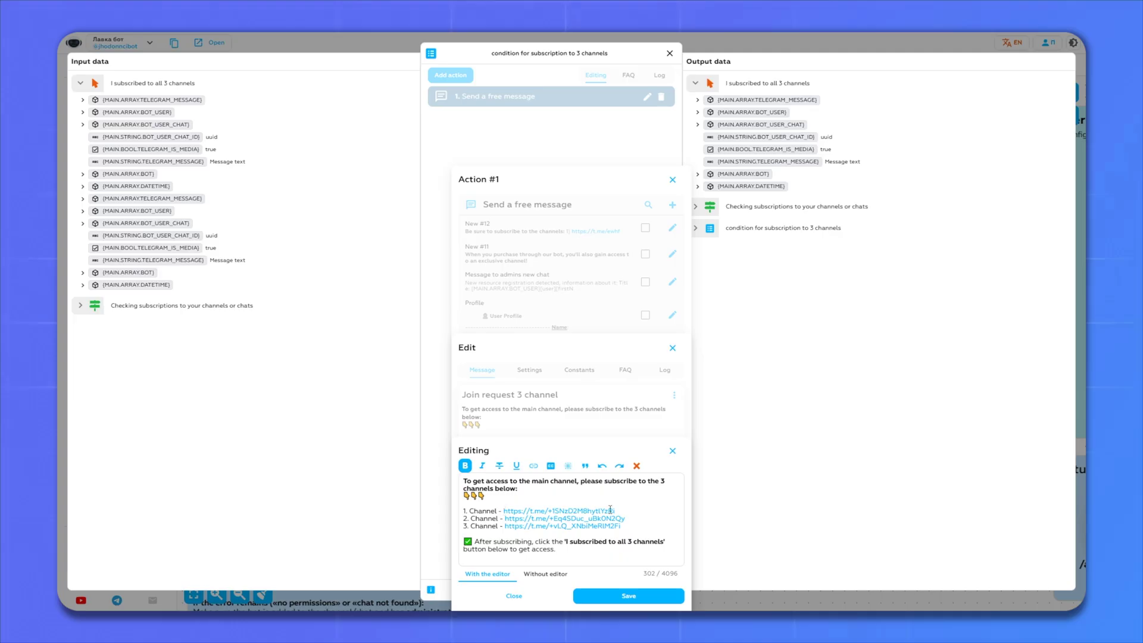
{"action": "mouse_move", "coordinate": [505, 512]}
{"action": "left_mouse_down"}
{"action": "mouse_move", "coordinate": [622, 511]}
{"action": "mouse_move", "coordinate": [505, 519]}
{"action": "left_mouse_up"}
{"action": "key", "text": "BackSpace"}
{"action": "type", "text": "https://t.me/ewhfcxkuwj"}
{"action": "key", "text": "BackSpace"}
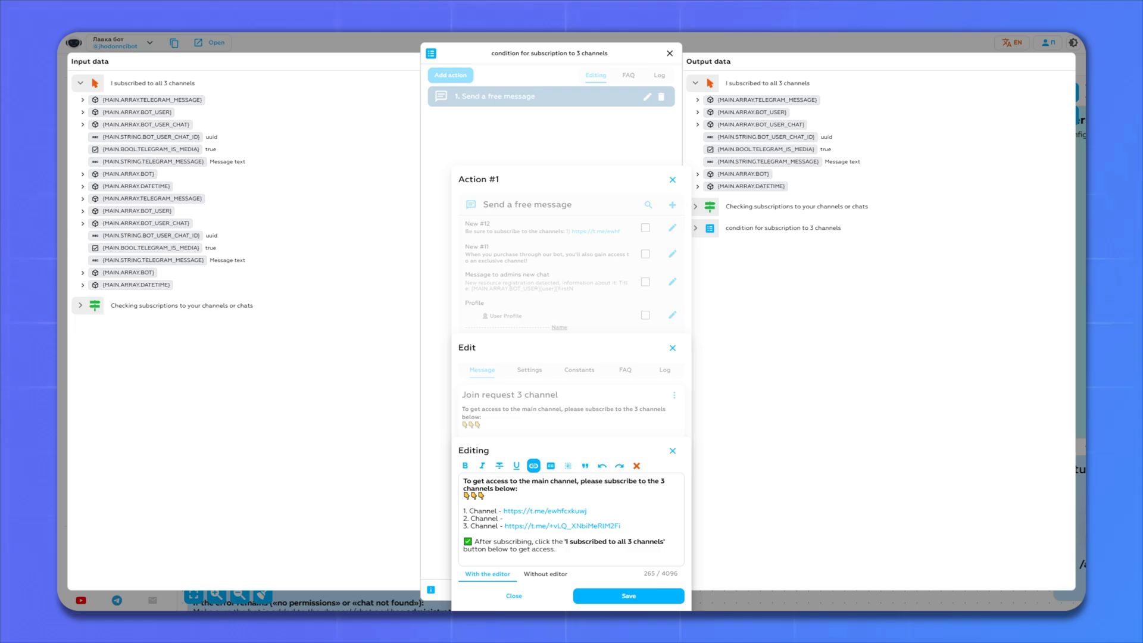
{"action": "type", "text": "https://t.me/nmcjfarjekfcjrel"}
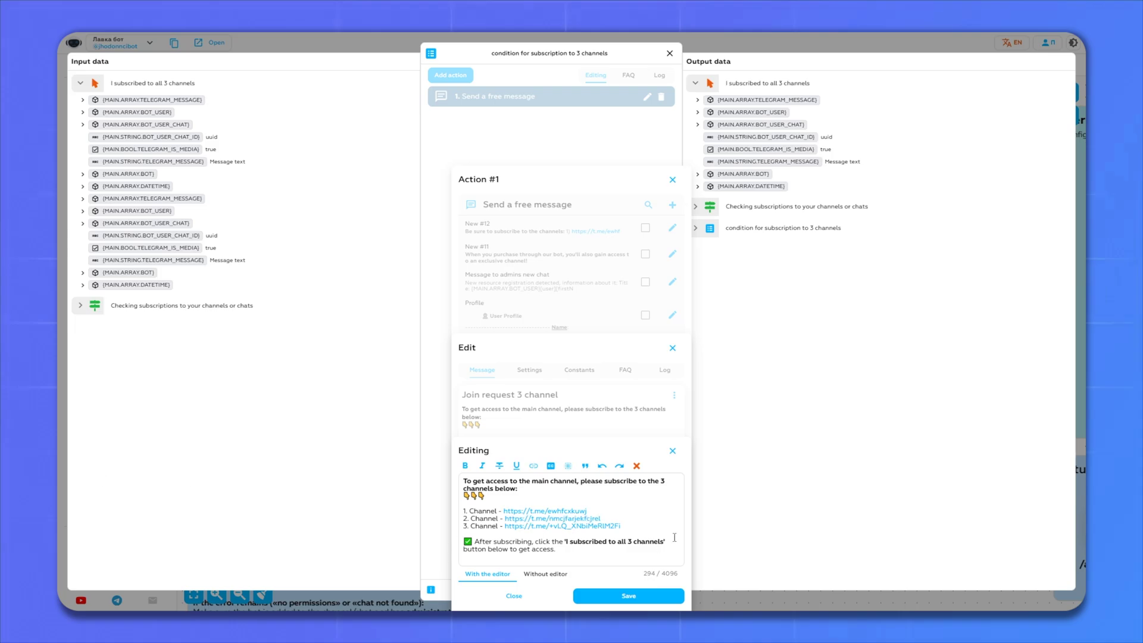
{"action": "left_click_drag", "start_coordinate": [622, 526], "coordinate": [505, 526]}
{"action": "key", "text": "BackSpace"}
{"action": "type", "text": "https://t.me/dnjskjhdhuwew"}
{"action": "left_click", "coordinate": [633, 595]}
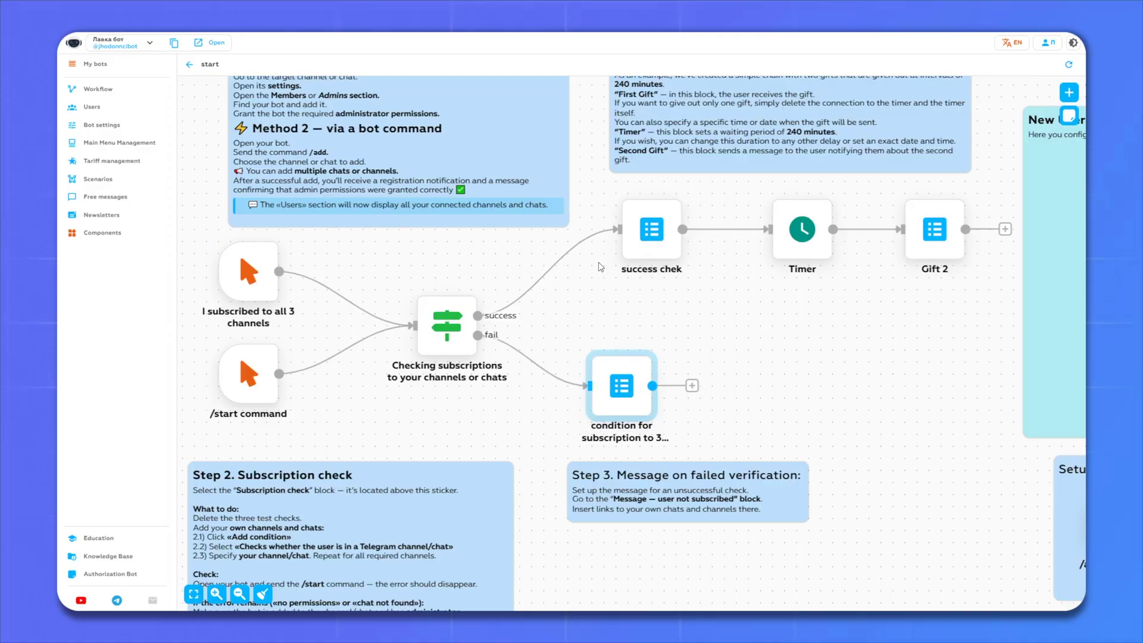
Open the Title Message text of the /start scenario sent by the "success chek" block for editing
{"action": "left_click", "coordinate": [666, 206]}
{"action": "left_click", "coordinate": [647, 97]}
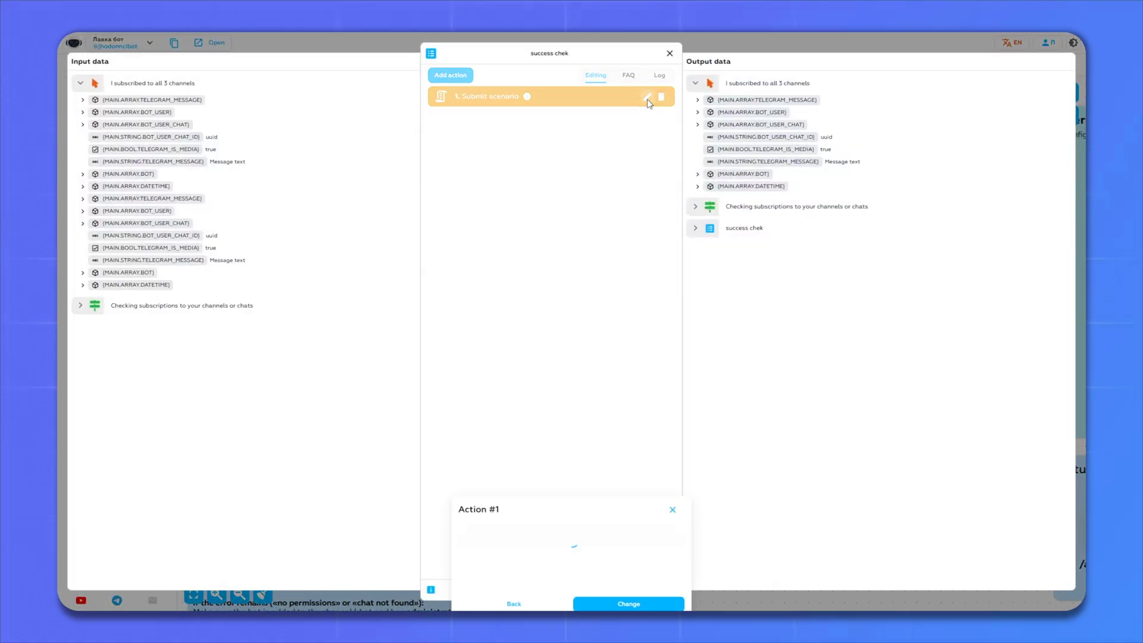
{"action": "left_click", "coordinate": [671, 440]}
{"action": "left_click", "coordinate": [156, 204]}
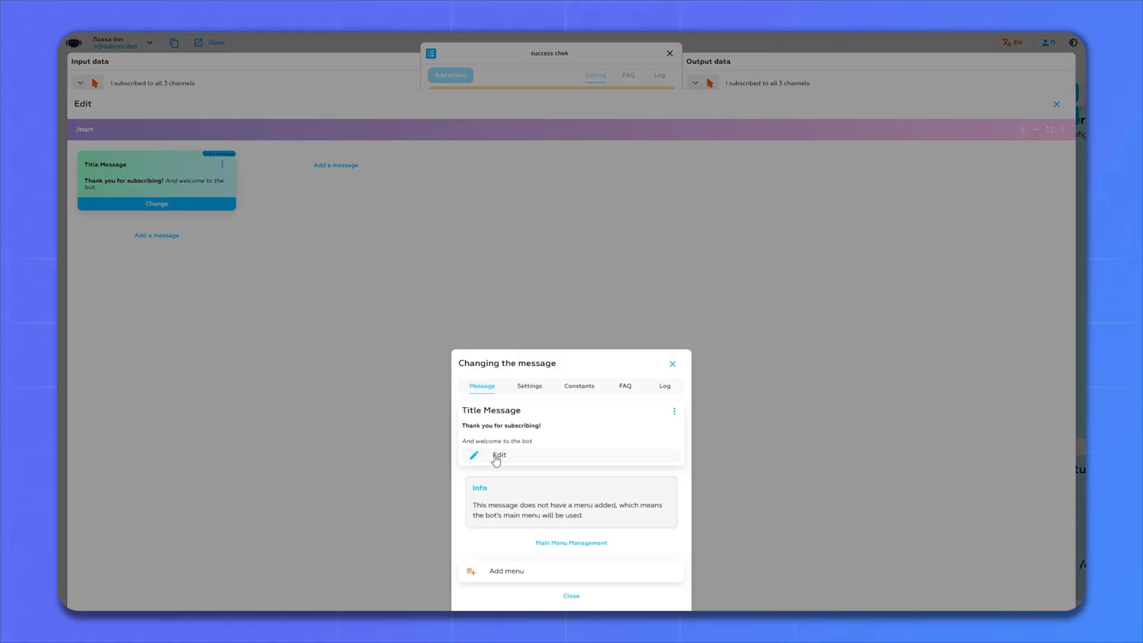
{"action": "left_click", "coordinate": [495, 456]}
Strip the bold and italic formatting from both lines of the welcome message
{"action": "key", "text": "ctrl+a"}
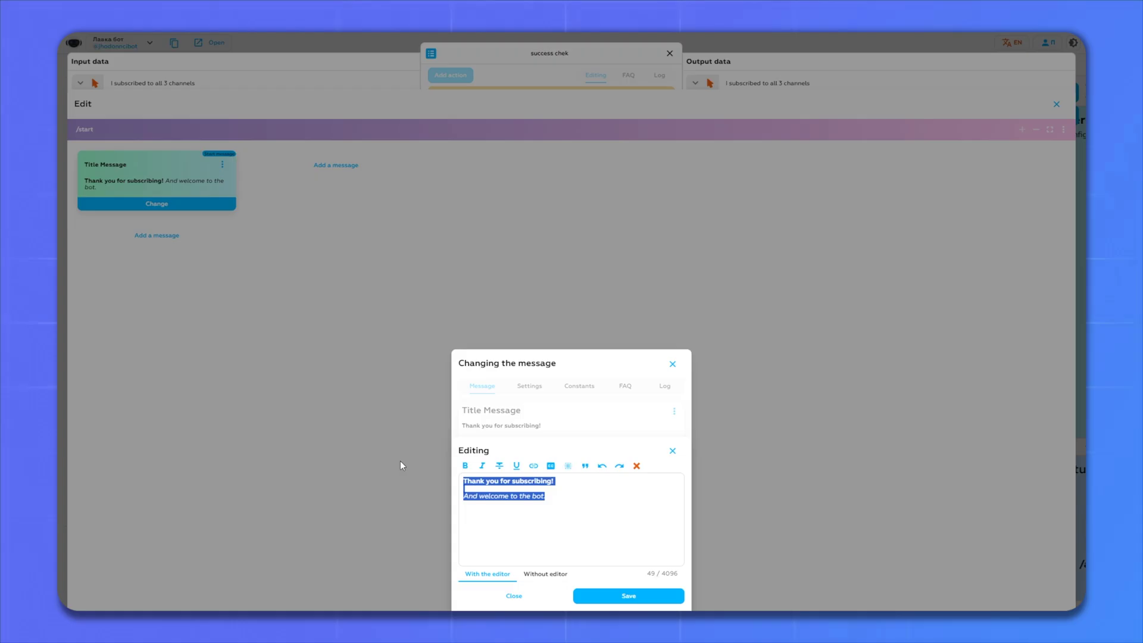
{"action": "type", "text": "Thank you for subscribing, and welcome to the bot."}
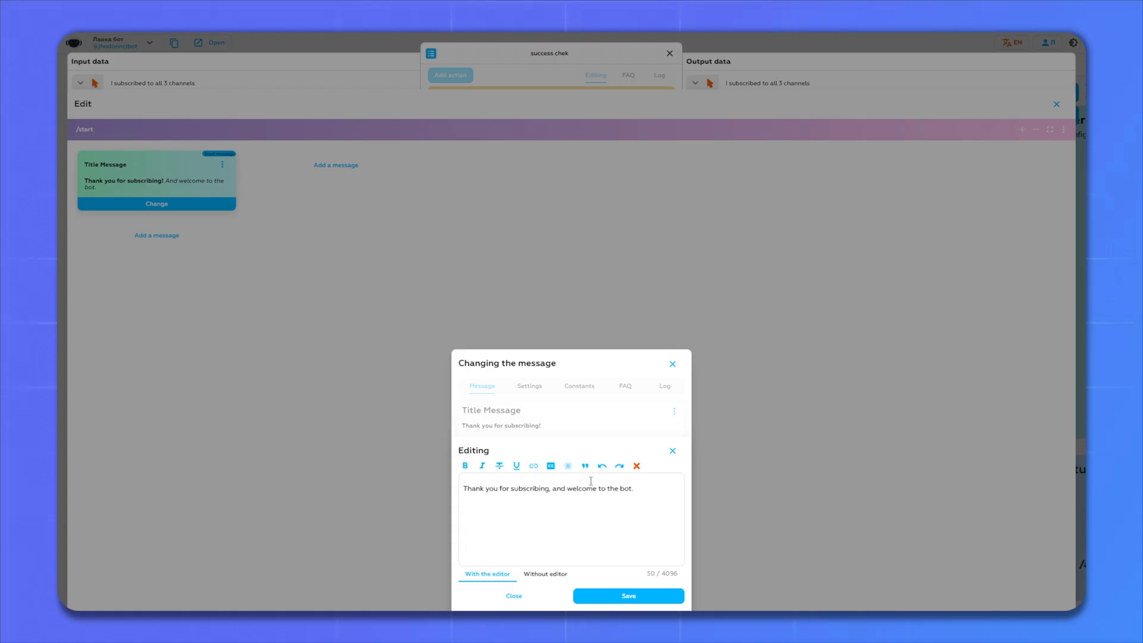
{"action": "key", "text": "ctrl+z"}
{"action": "key", "text": "ctrl+z"}
{"action": "key", "text": "ctrl+z"}
{"action": "key", "text": "ctrl+z"}
{"action": "key", "text": "ctrl+z"}
Underline "Thank you for subscribing!", save the message, and apply the /start scenario to the "success chek" block
{"action": "left_click_drag", "start_coordinate": [552, 488], "coordinate": [455, 489]}
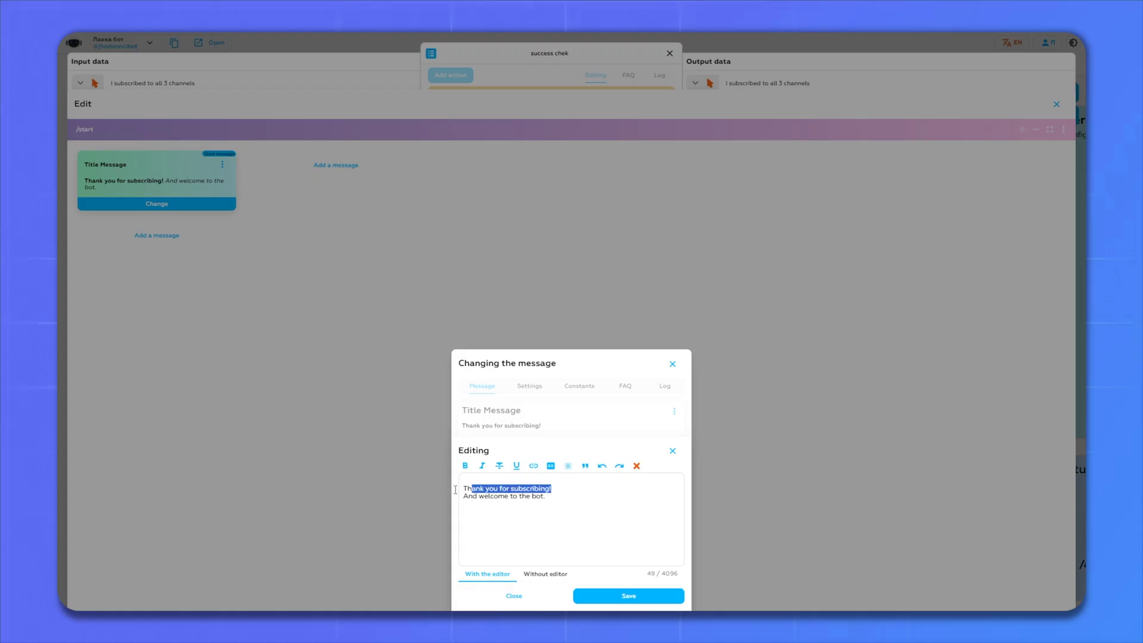
{"action": "left_click", "coordinate": [516, 465]}
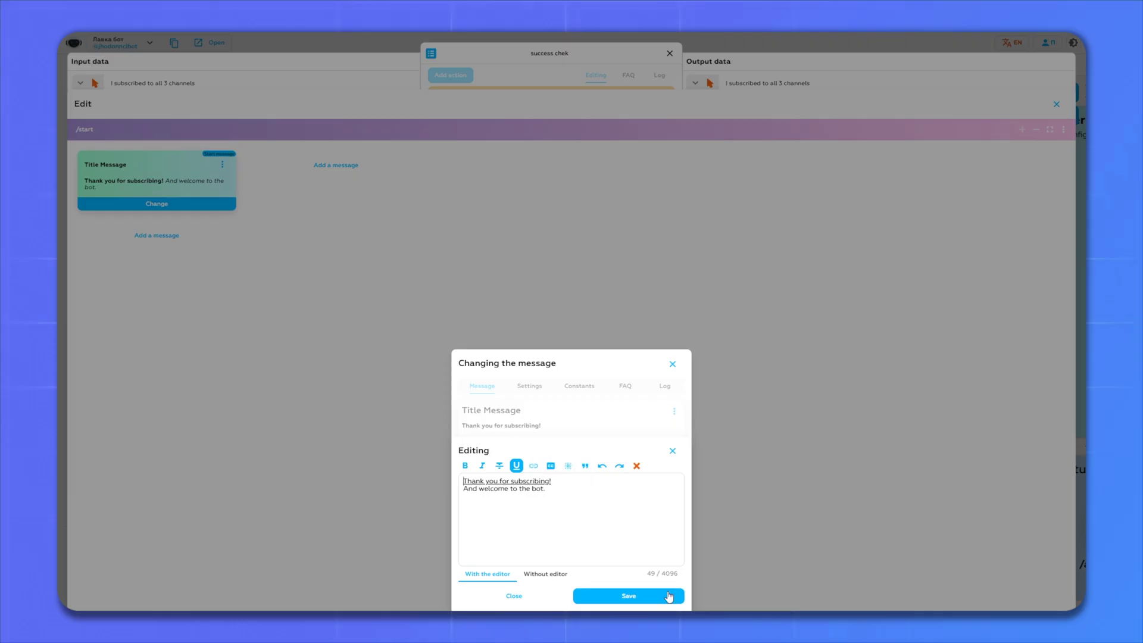
{"action": "left_click", "coordinate": [631, 600]}
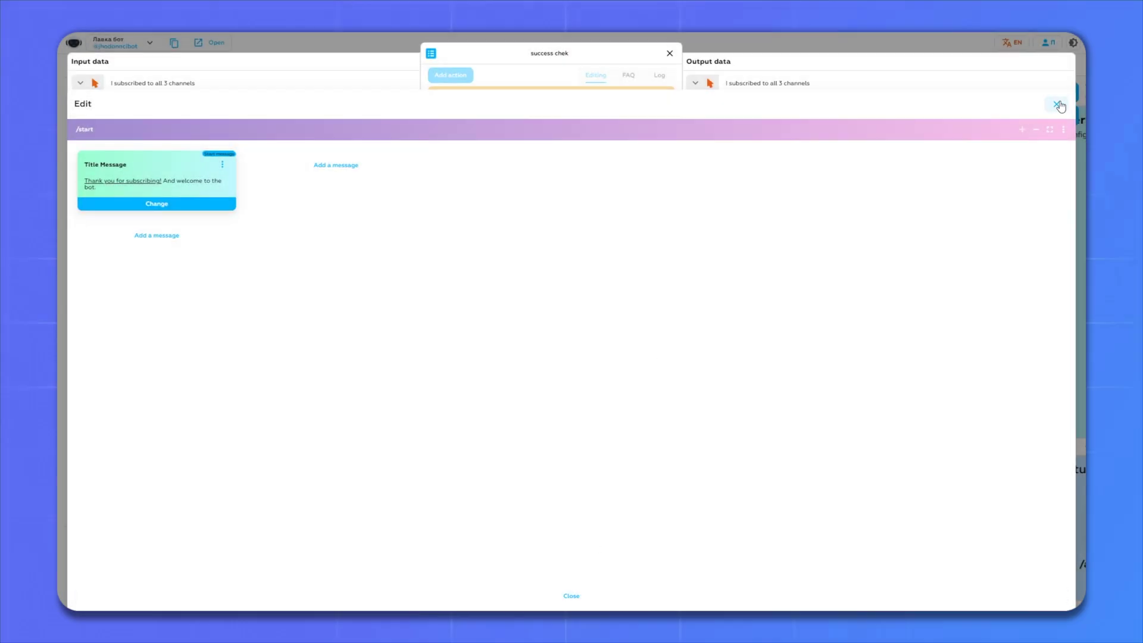
{"action": "left_click", "coordinate": [1058, 104]}
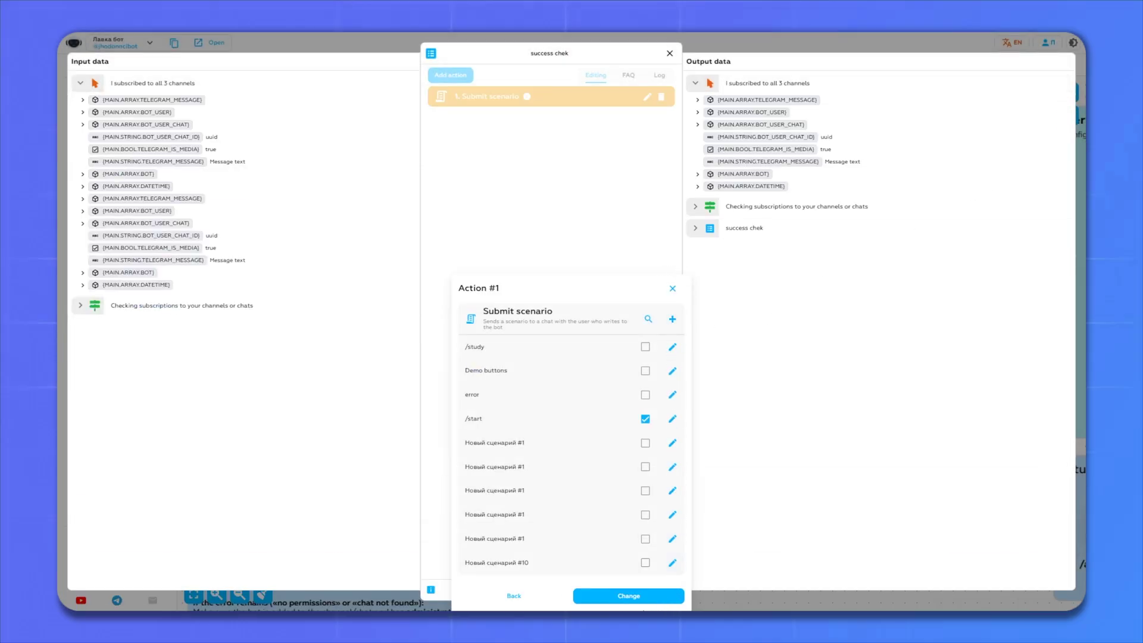
{"action": "left_click", "coordinate": [630, 596]}
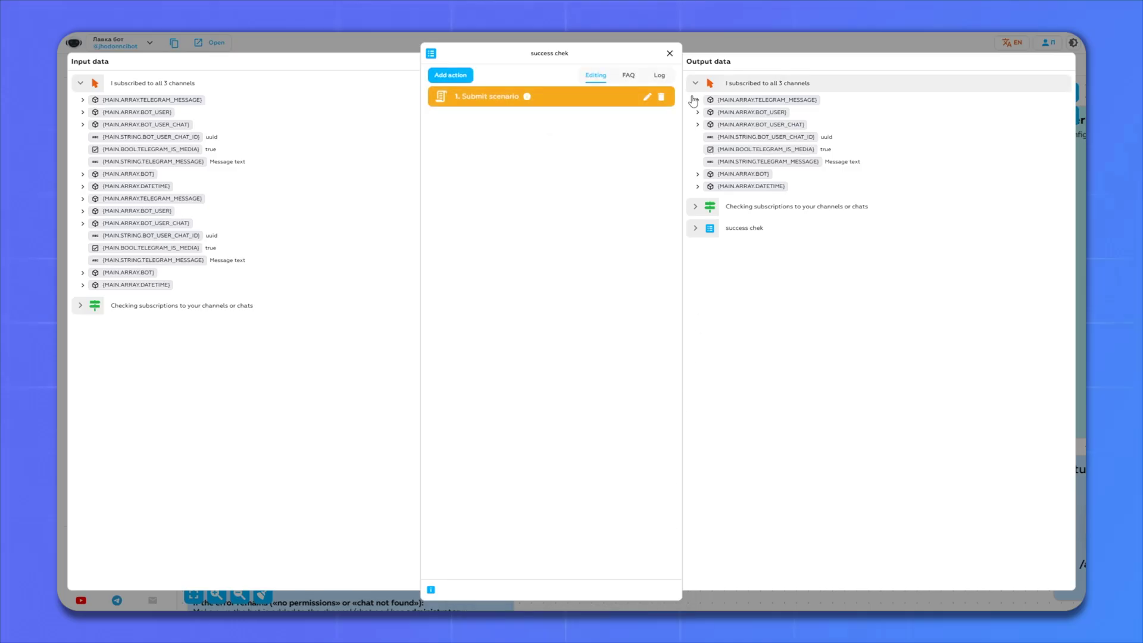
{"action": "left_click", "coordinate": [670, 53]}
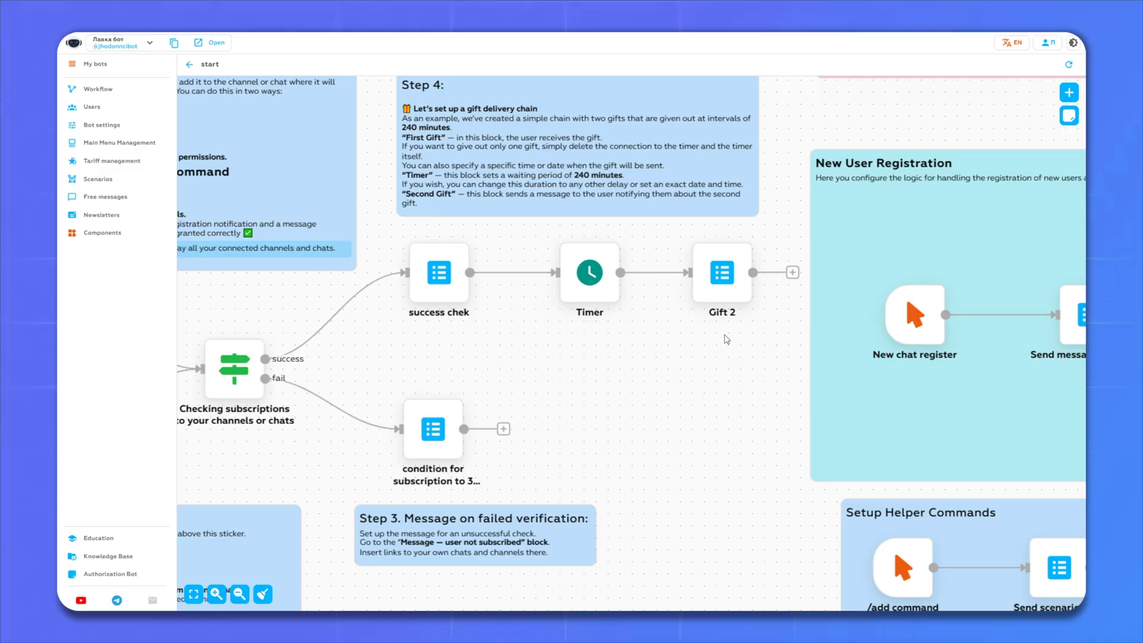
Set the Timer block's response delay to 5 minutes and apply it
{"action": "left_click", "coordinate": [673, 272]}
{"action": "left_click", "coordinate": [712, 238]}
{"action": "left_click", "coordinate": [612, 231]}
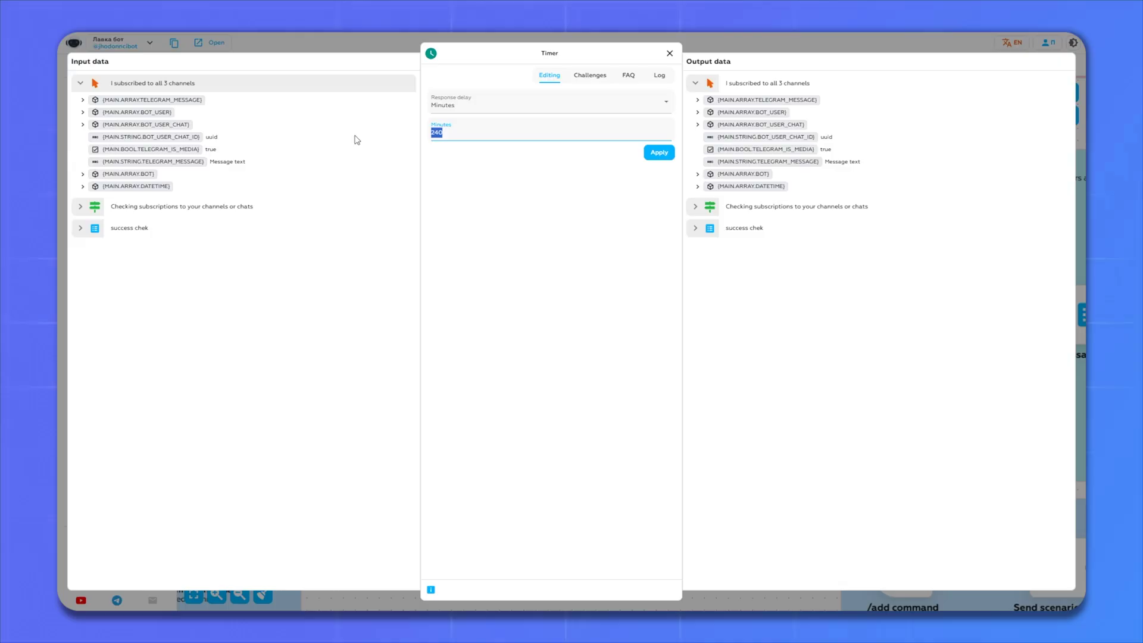
{"action": "type", "text": "5"}
{"action": "left_click", "coordinate": [656, 150]}
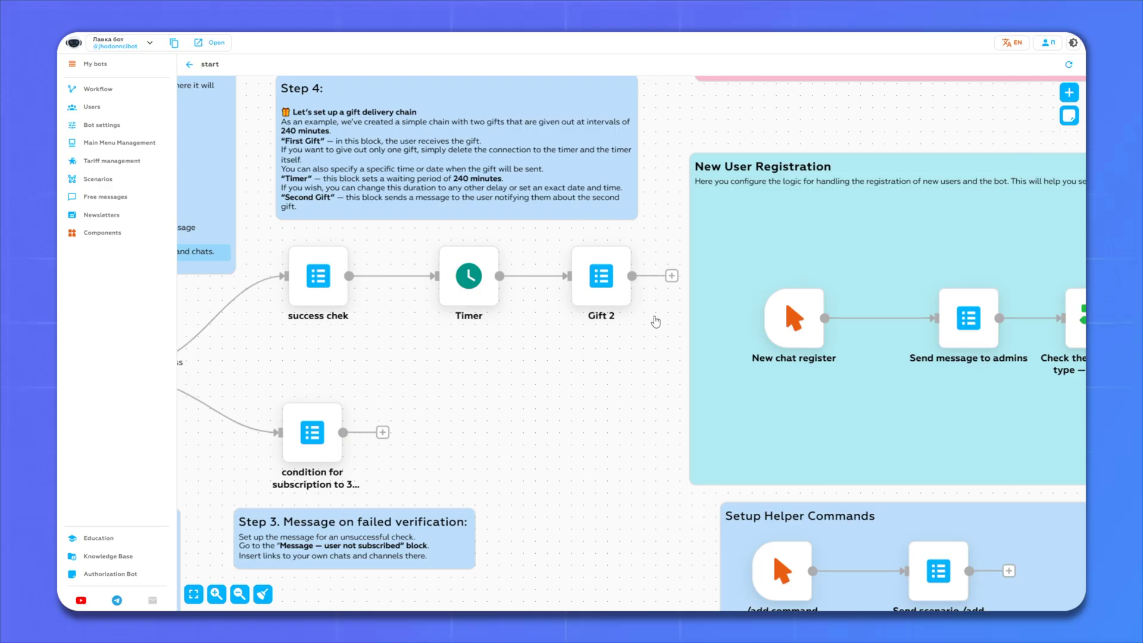
In the Gift 2 block, choose the message "New #11" and format its text in bold italics
{"action": "mouse_move", "coordinate": [601, 250]}
{"action": "left_click", "coordinate": [623, 234]}
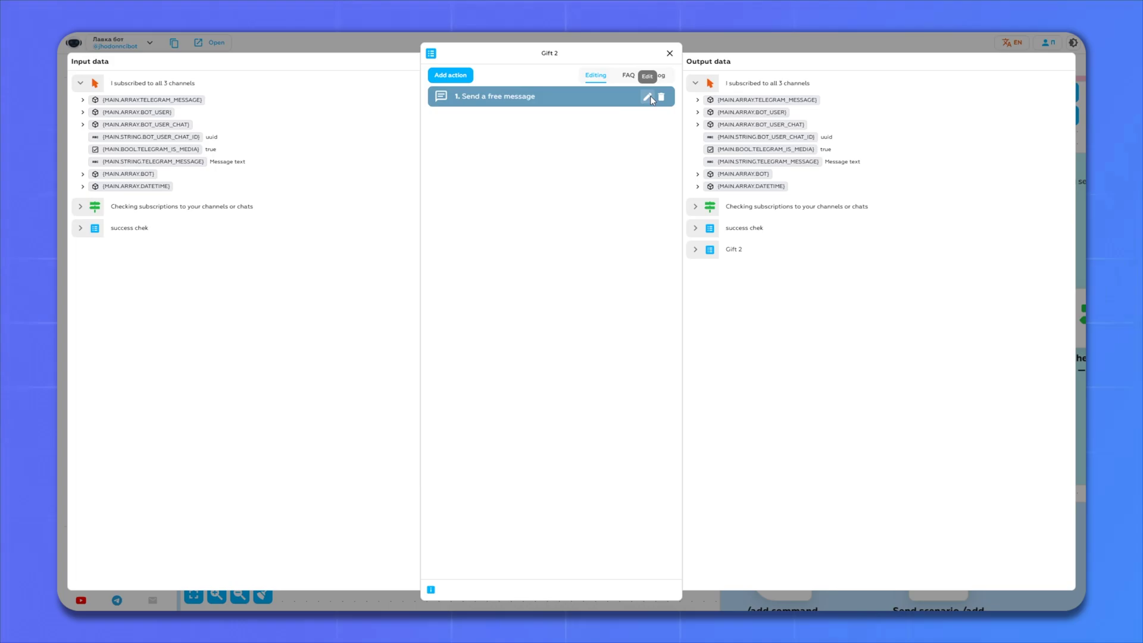
{"action": "left_click", "coordinate": [646, 97]}
{"action": "left_click", "coordinate": [500, 447]}
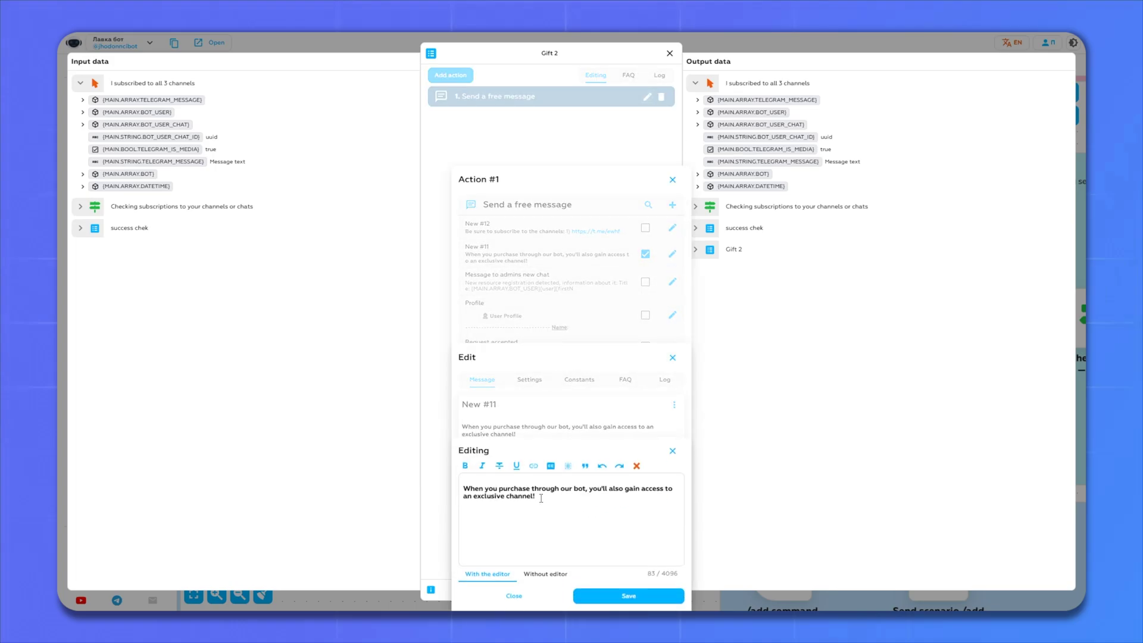
{"action": "triple_click", "coordinate": [575, 498]}
{"action": "left_click", "coordinate": [482, 466]}
{"action": "left_click", "coordinate": [586, 489]}
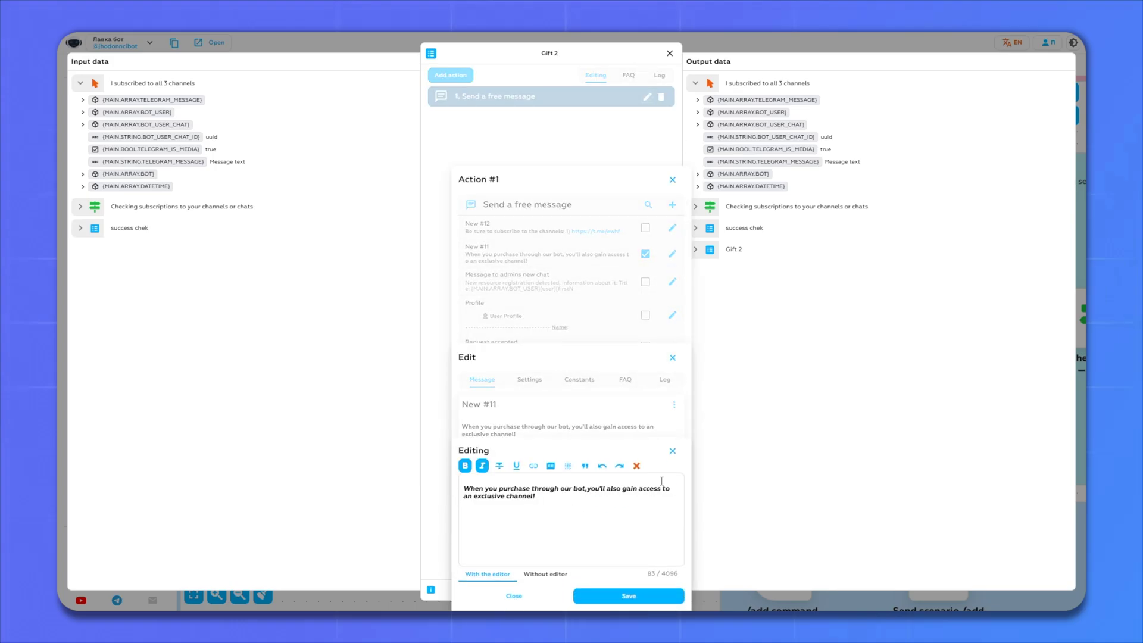
{"action": "key", "text": "Return"}
{"action": "key", "text": "BackSpace"}
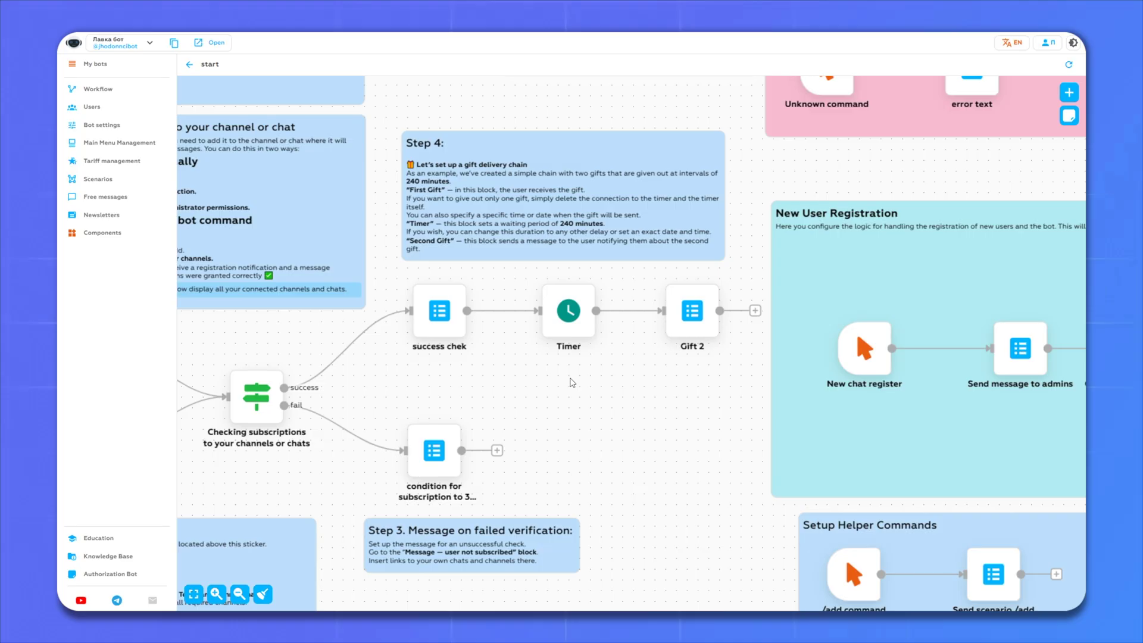
Change the bot's main menu mode to Static menu (Reply), confirming the removal of its buttons
{"action": "left_click_drag", "start_coordinate": [588, 369], "coordinate": [702, 352]}
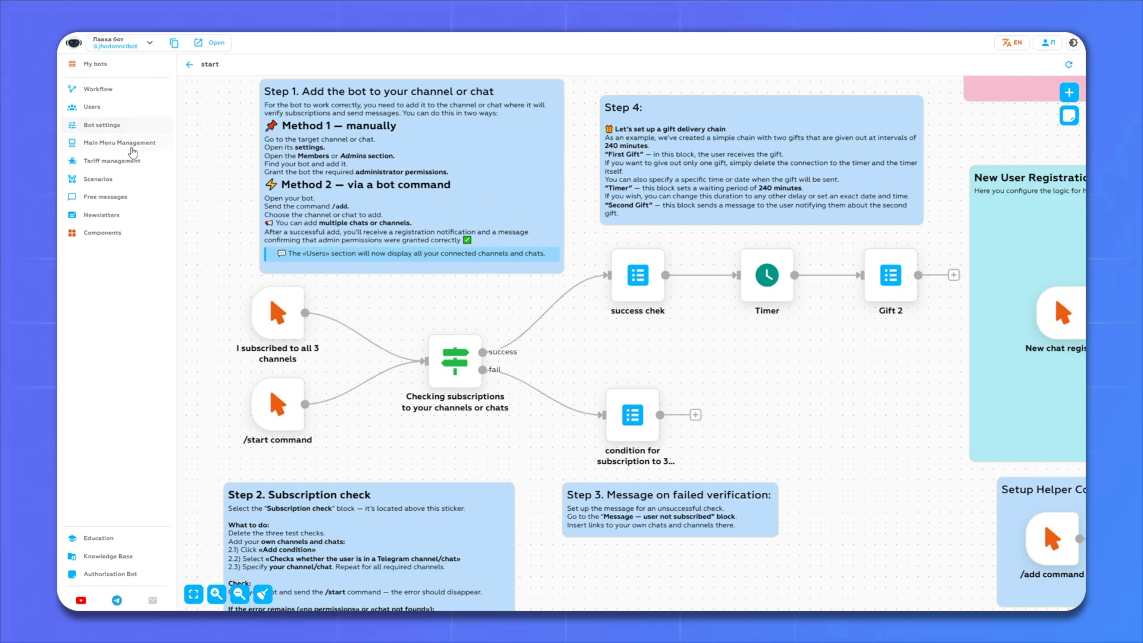
{"action": "left_click", "coordinate": [132, 152]}
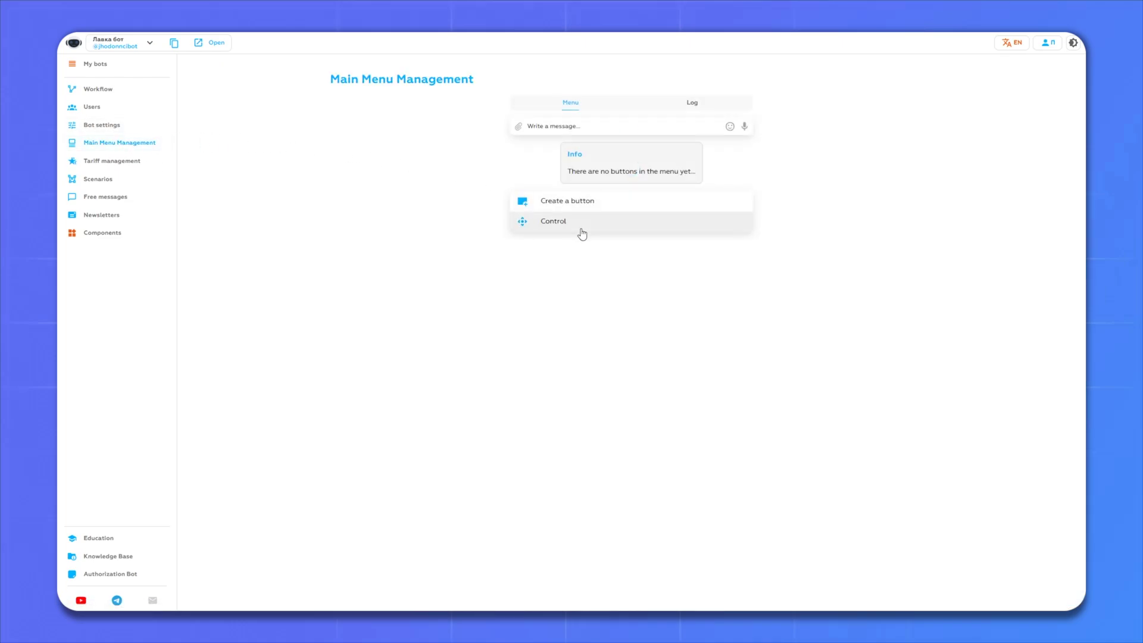
{"action": "left_click", "coordinate": [541, 220]}
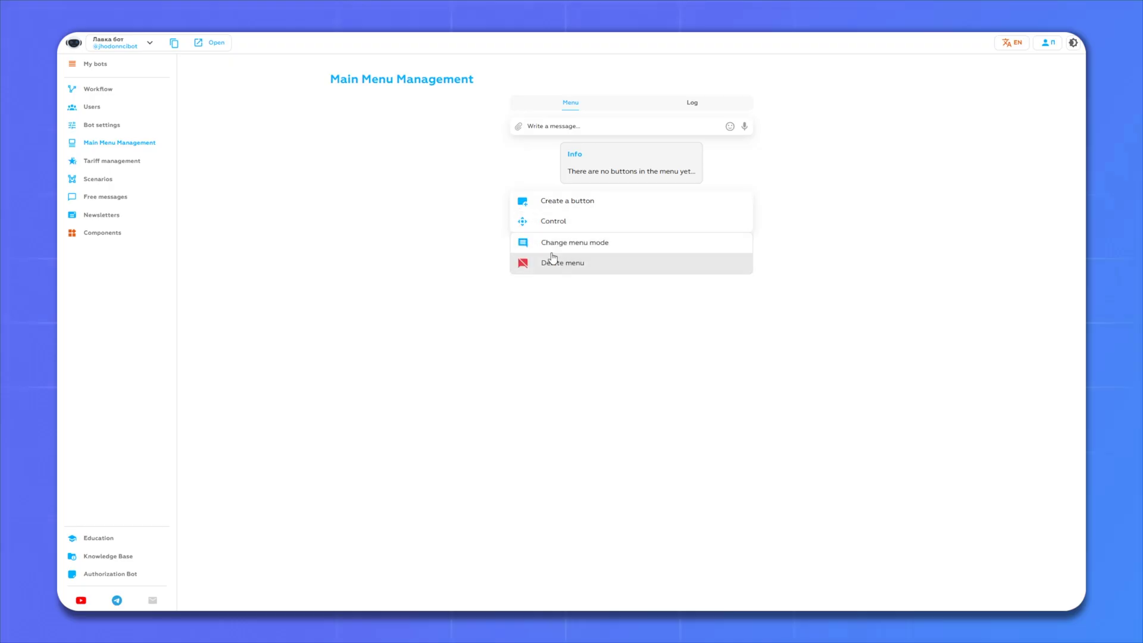
{"action": "left_click", "coordinate": [591, 243]}
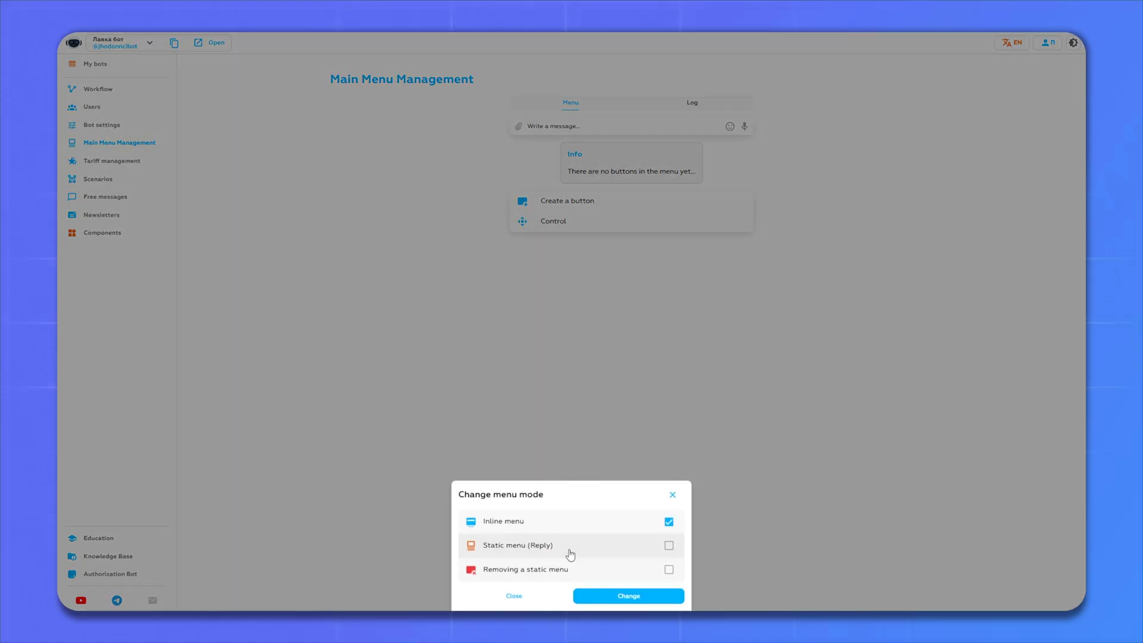
{"action": "left_click", "coordinate": [489, 543]}
{"action": "left_click", "coordinate": [610, 595]}
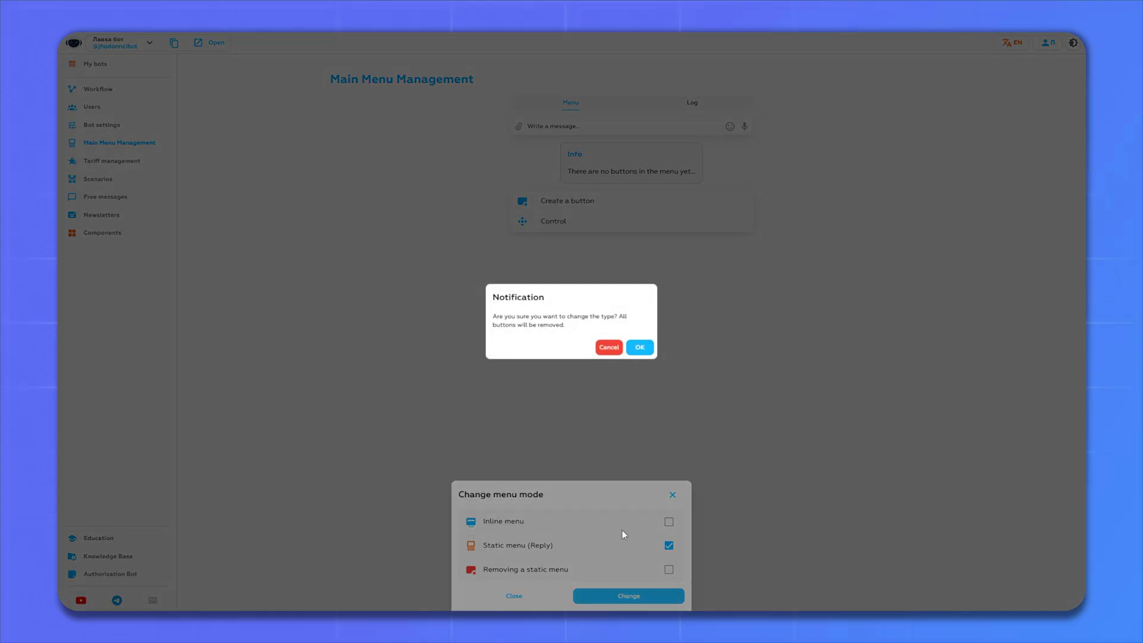
{"action": "left_click", "coordinate": [639, 347]}
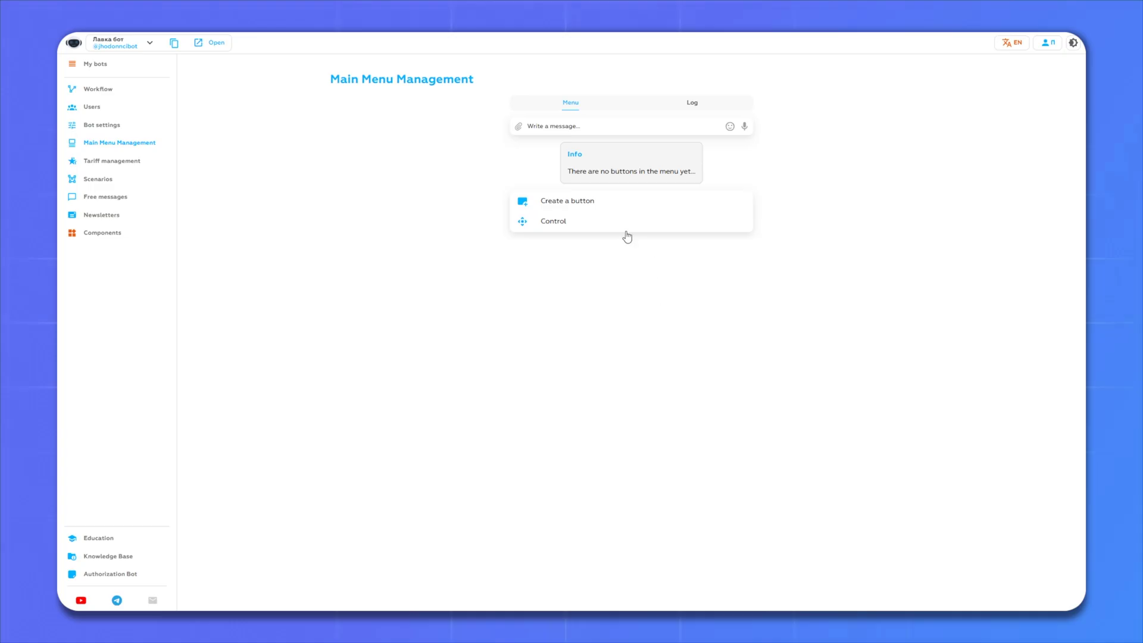
Create a main menu button titled "Info" of the Text register type
{"action": "left_click", "coordinate": [541, 204]}
{"action": "left_click", "coordinate": [468, 534]}
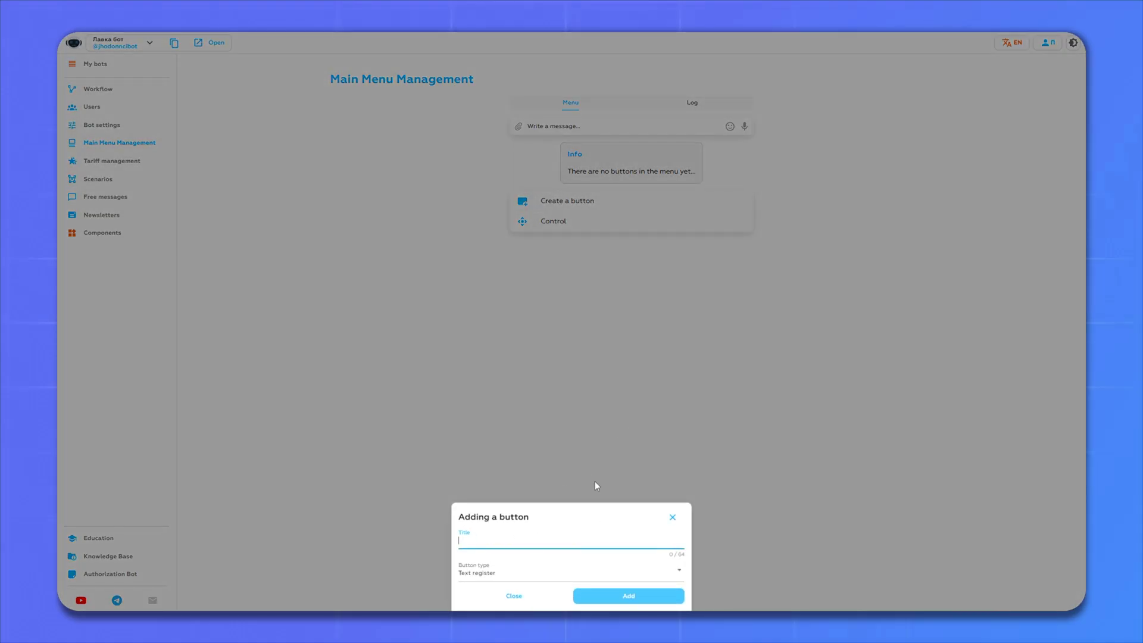
{"action": "type", "text": "Info"}
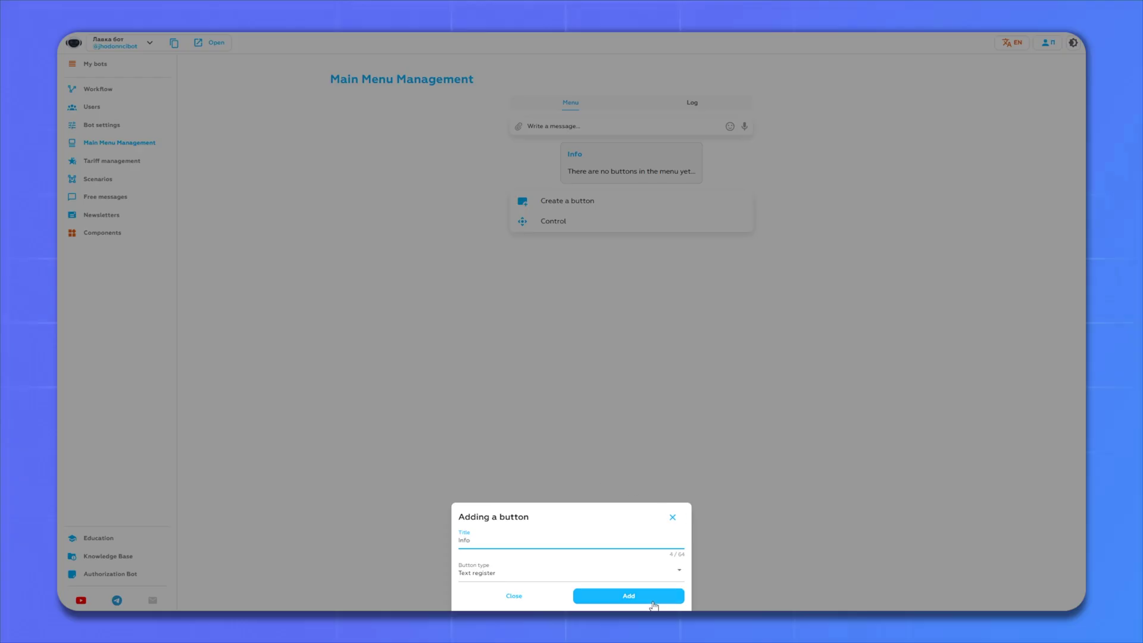
{"action": "left_click", "coordinate": [637, 600]}
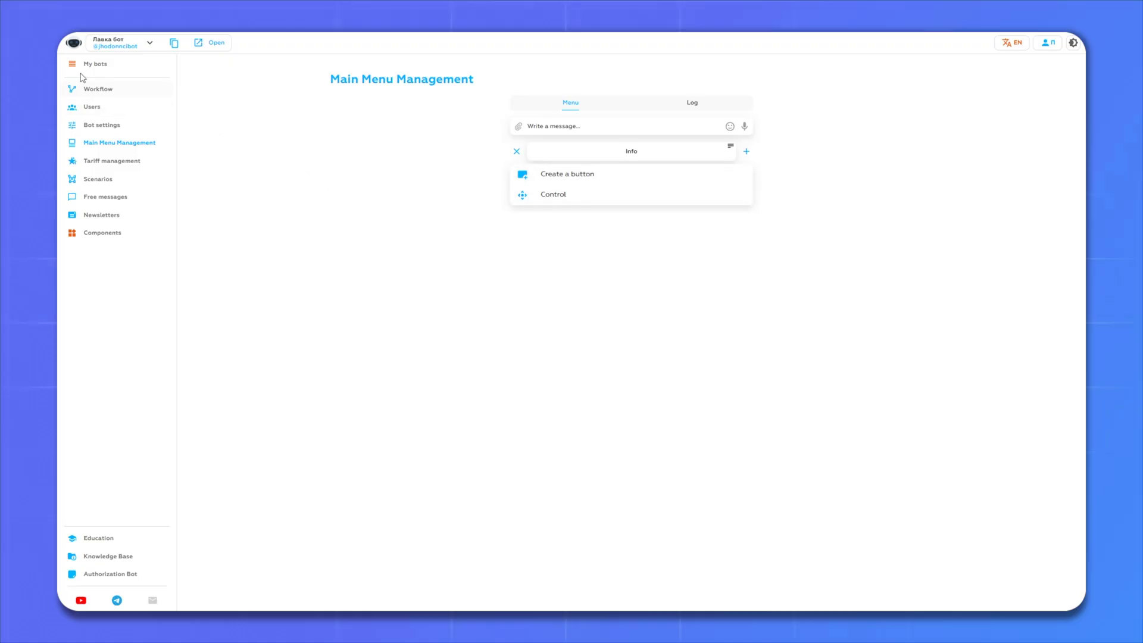
In the start workflow, add a Telegram user-message event triggered by "Info" and place it below the Step 2 note
{"action": "left_click", "coordinate": [96, 89]}
{"action": "left_click", "coordinate": [654, 177]}
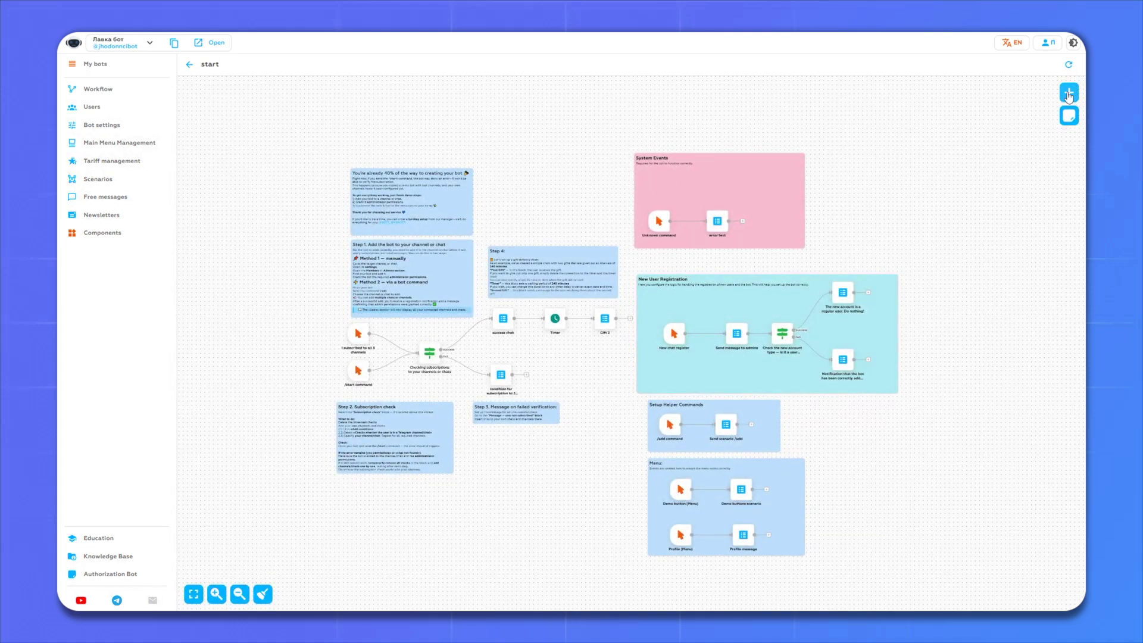
{"action": "left_click", "coordinate": [1069, 92]}
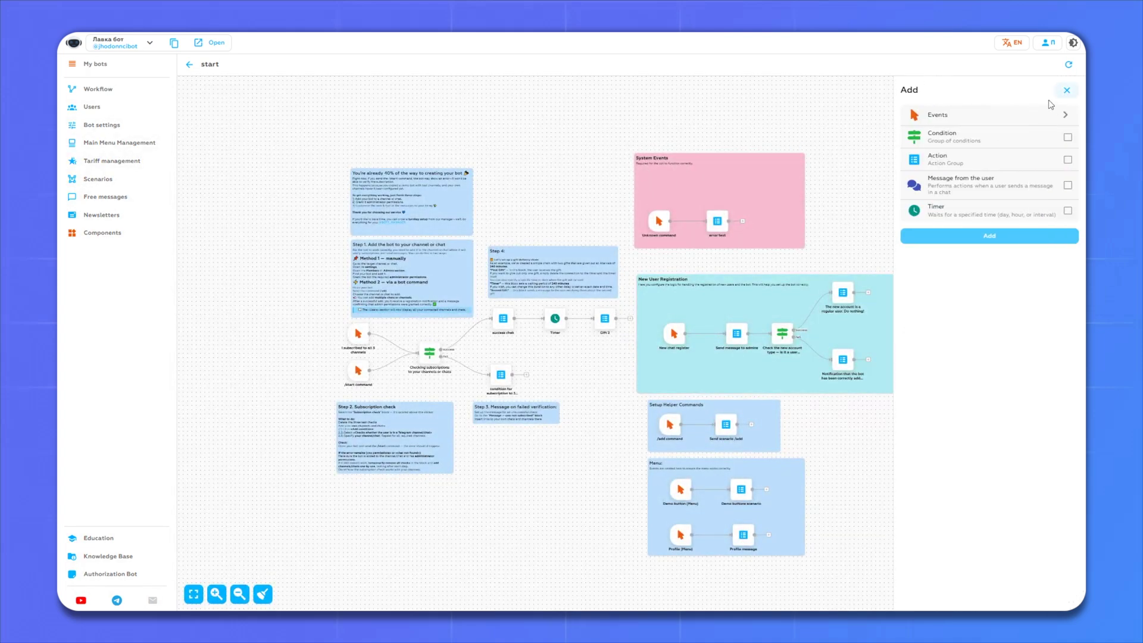
{"action": "left_click", "coordinate": [947, 113]}
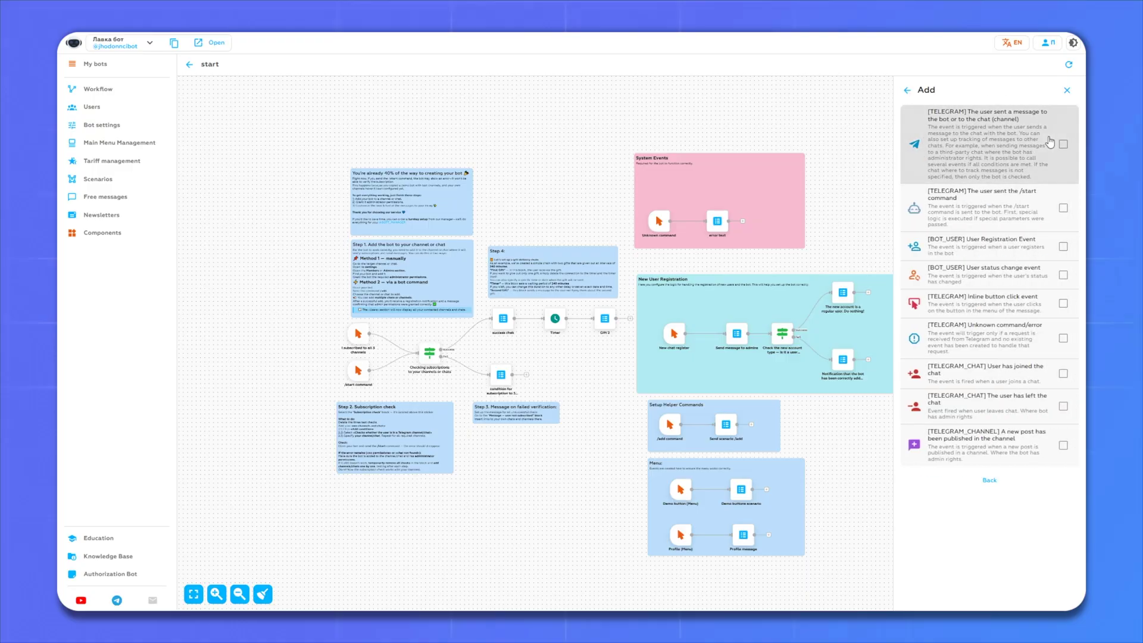
{"action": "left_click", "coordinate": [1053, 143]}
{"action": "left_click", "coordinate": [926, 126]}
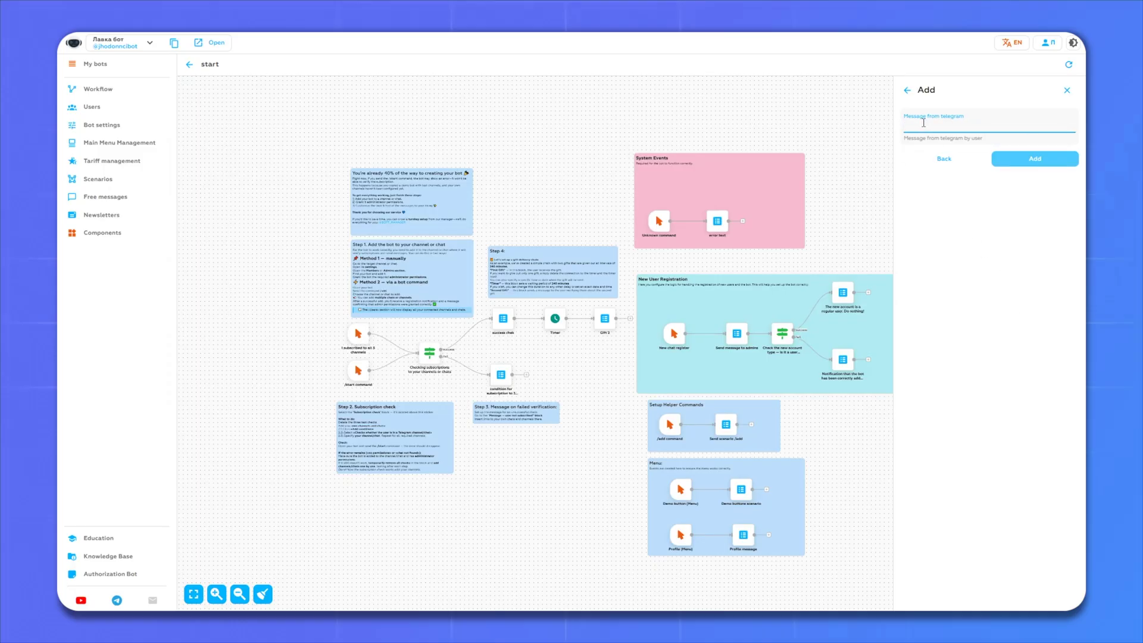
{"action": "type", "text": "Info"}
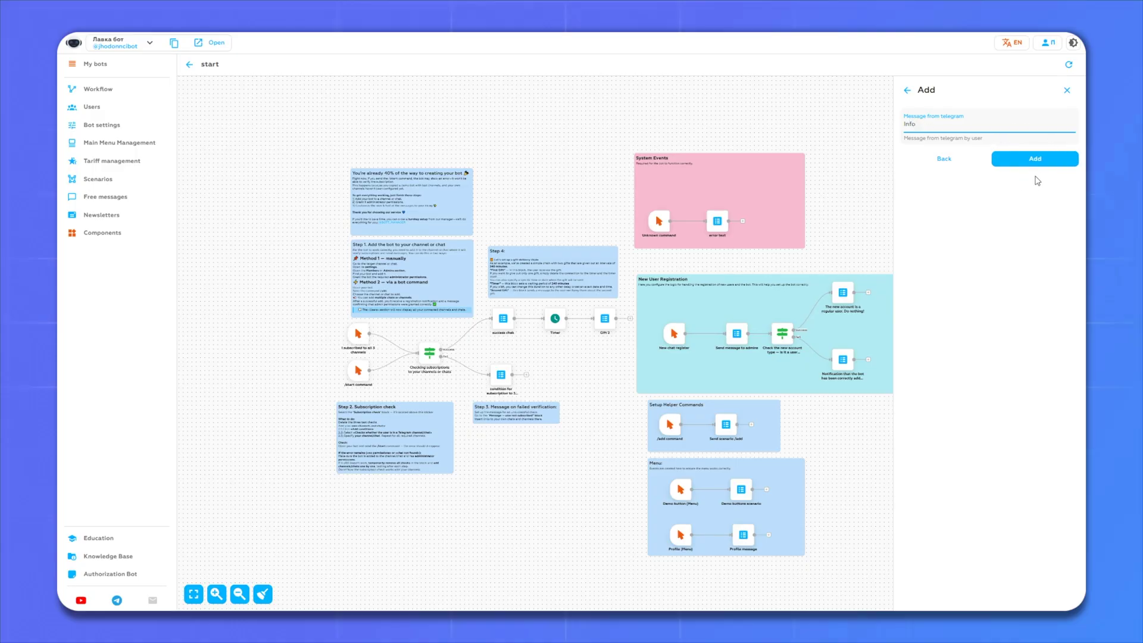
{"action": "left_click", "coordinate": [1034, 158]}
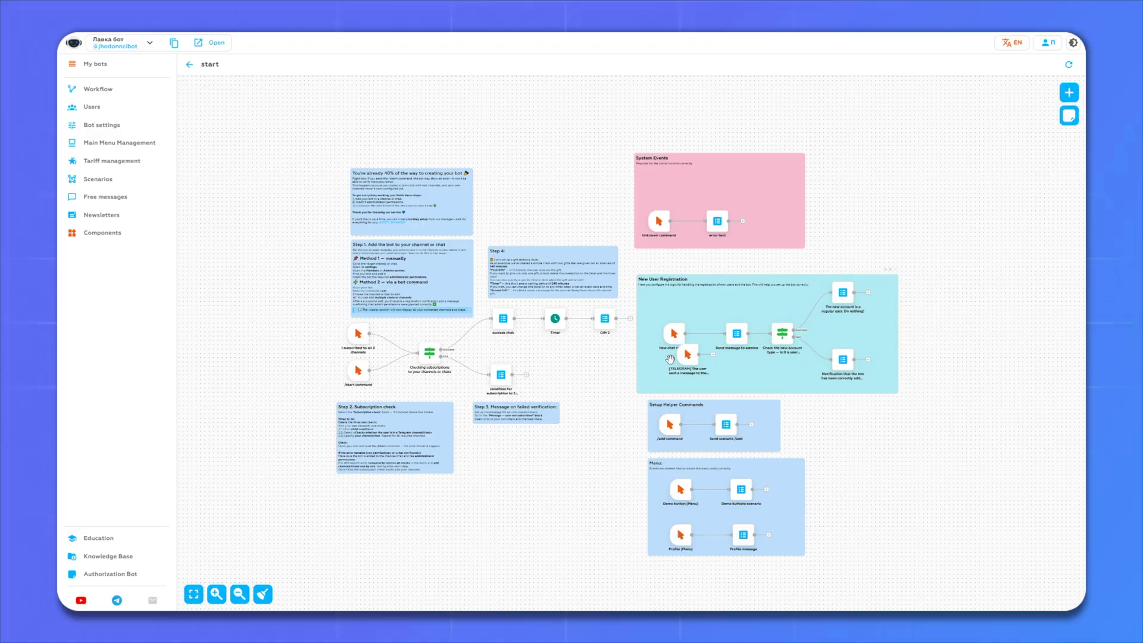
{"action": "left_click_drag", "start_coordinate": [679, 358], "coordinate": [360, 521]}
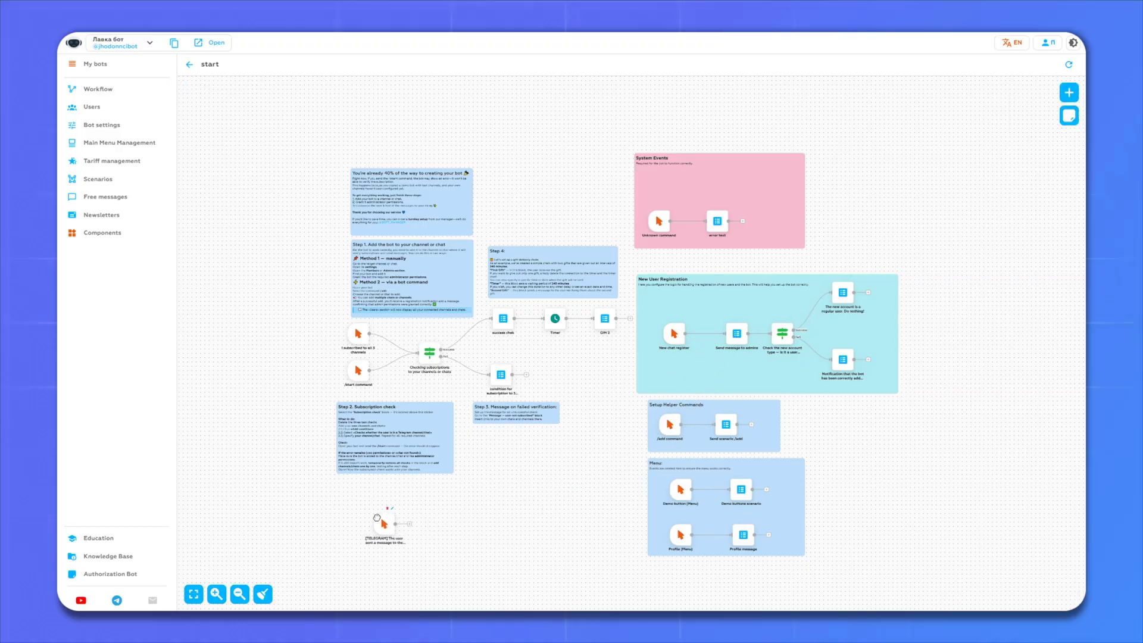
Attach an Action group block to the new Telegram message event
{"action": "scroll", "coordinate": [403, 512], "scroll_direction": "down", "scroll_amount": 3}
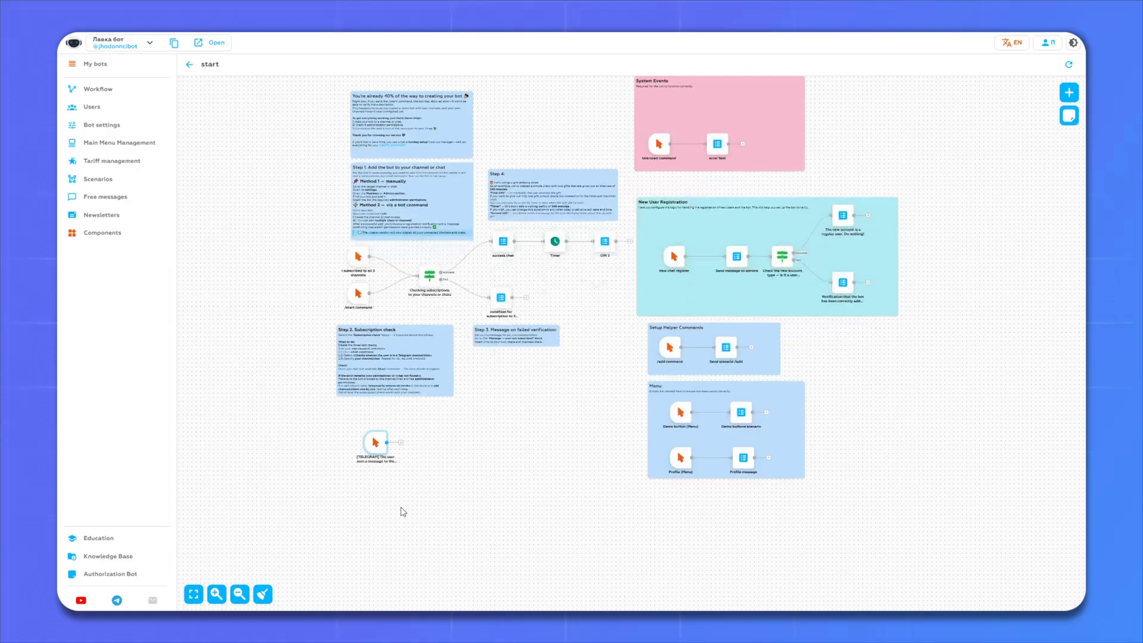
{"action": "scroll", "coordinate": [366, 470], "scroll_direction": "up", "scroll_amount": 5}
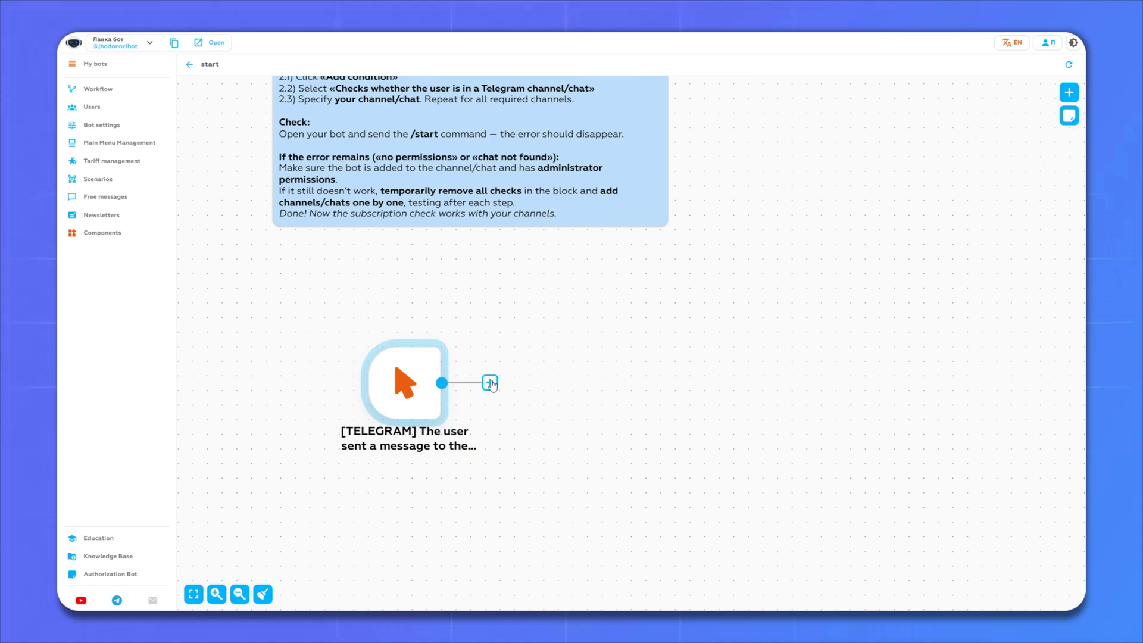
{"action": "left_click", "coordinate": [490, 383]}
{"action": "left_click", "coordinate": [964, 159]}
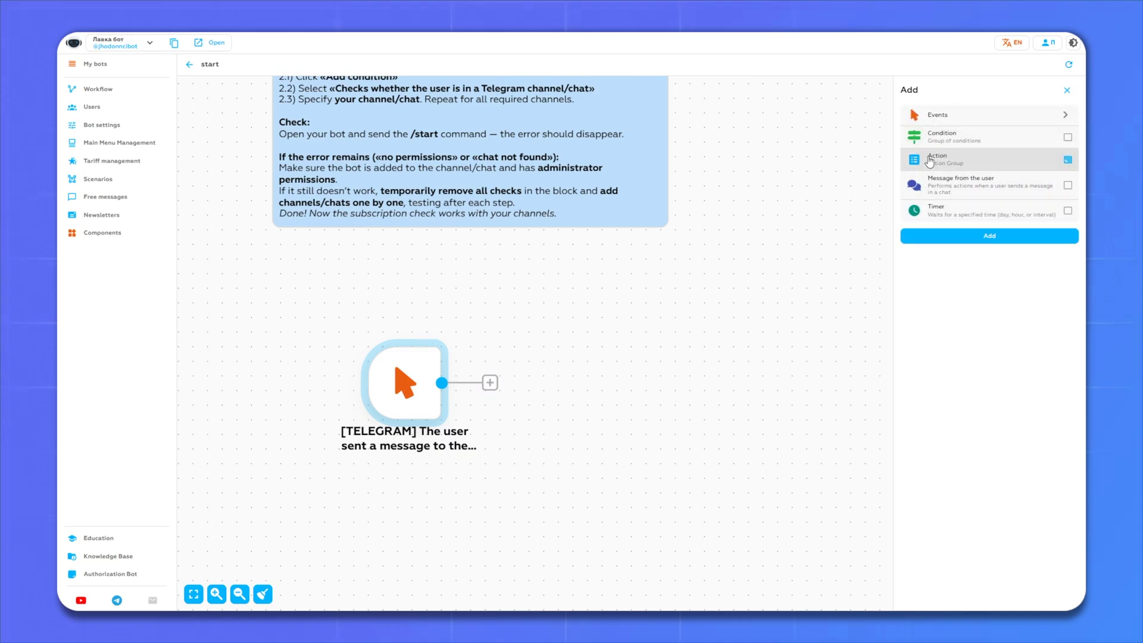
{"action": "left_click", "coordinate": [994, 238]}
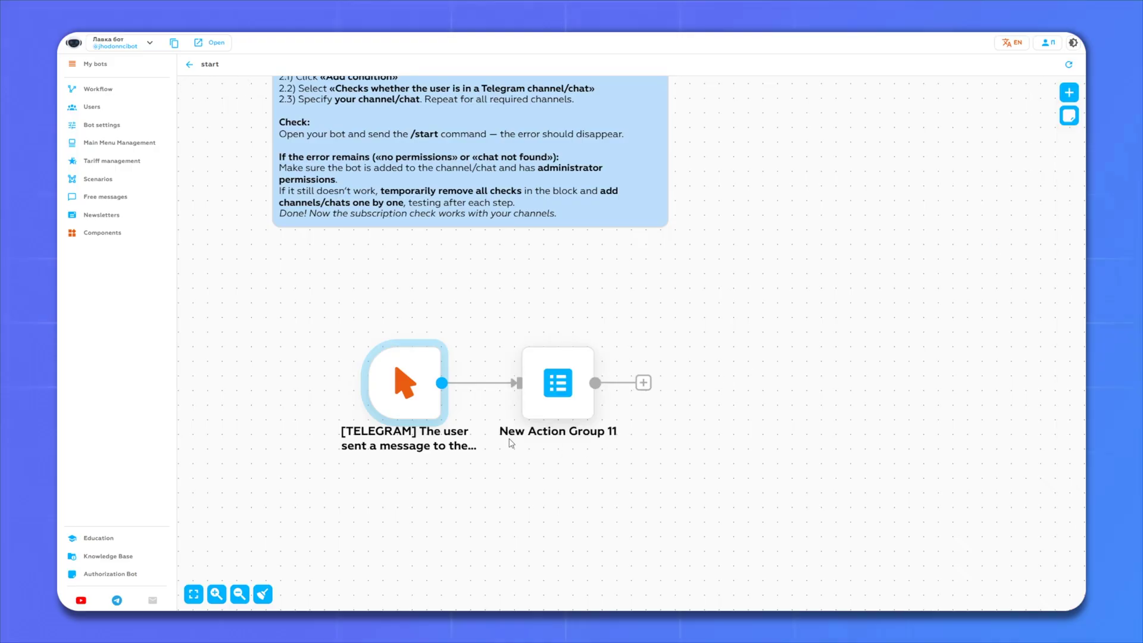
In the new action group, choose a Send a free message action, create a new message for it and select that message
{"action": "mouse_move", "coordinate": [584, 409]}
{"action": "left_click", "coordinate": [585, 332]}
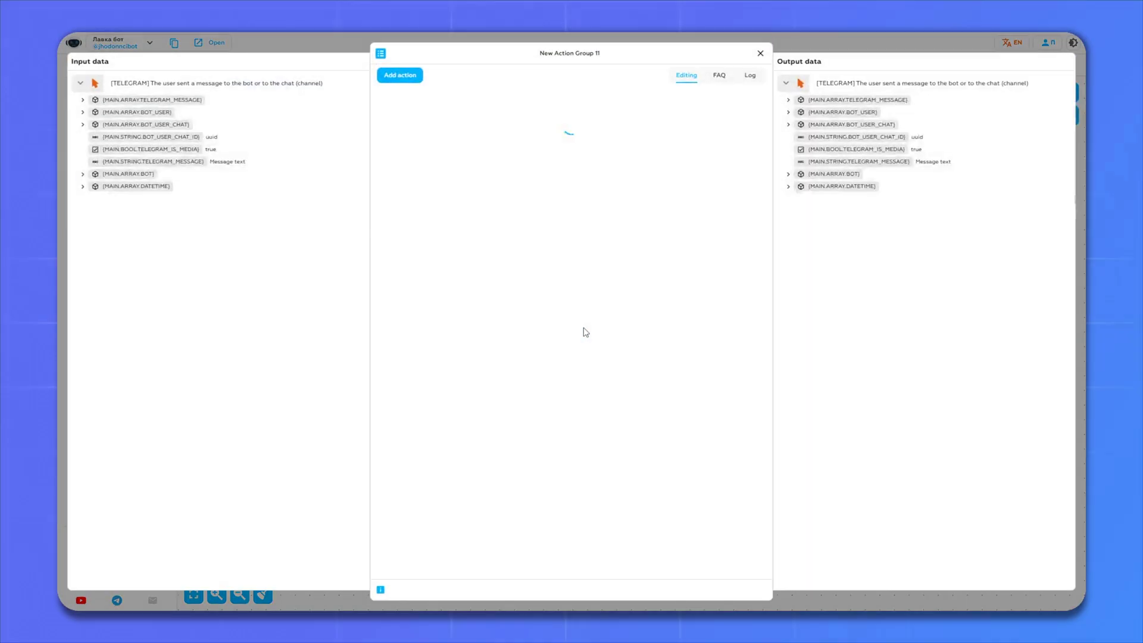
{"action": "left_click", "coordinate": [398, 75]}
{"action": "left_click", "coordinate": [512, 567]}
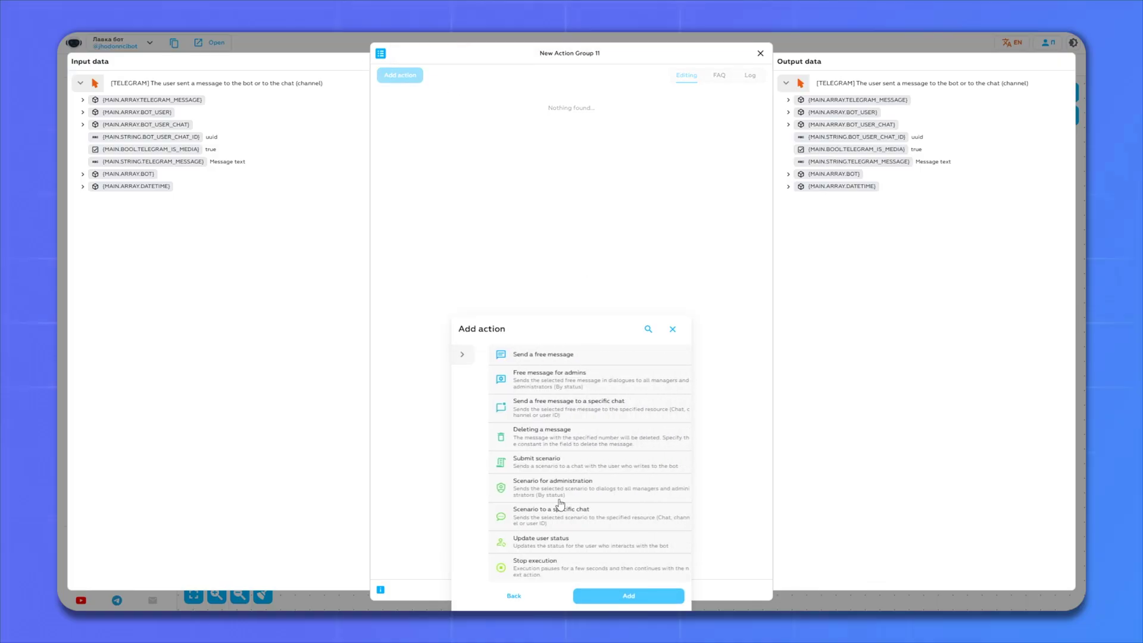
{"action": "left_click", "coordinate": [485, 354]}
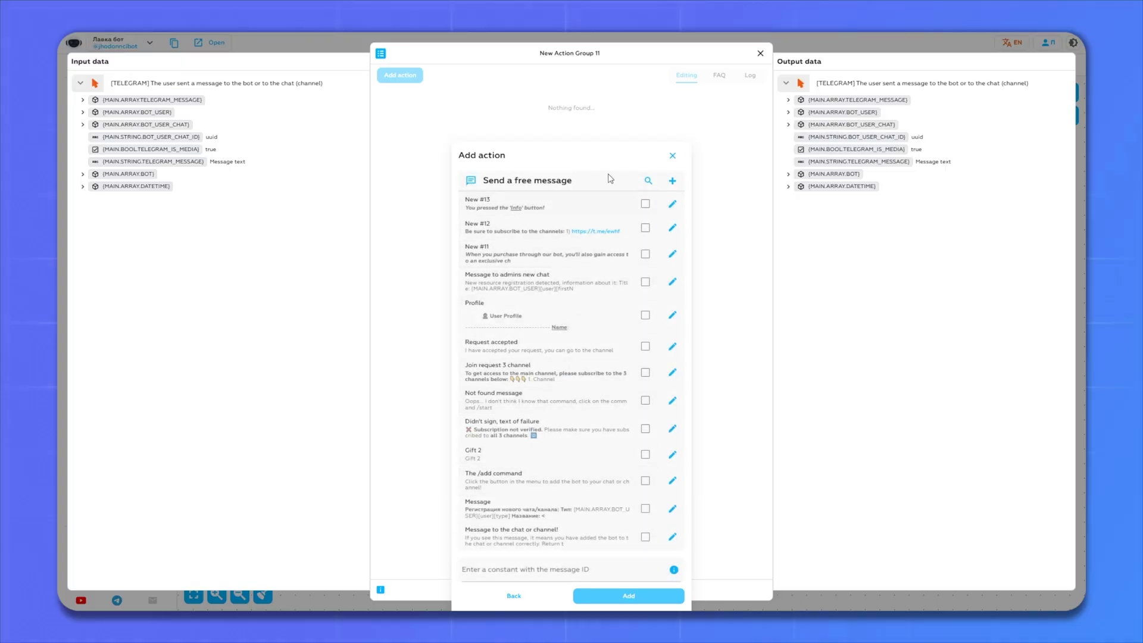
{"action": "left_click", "coordinate": [672, 181]}
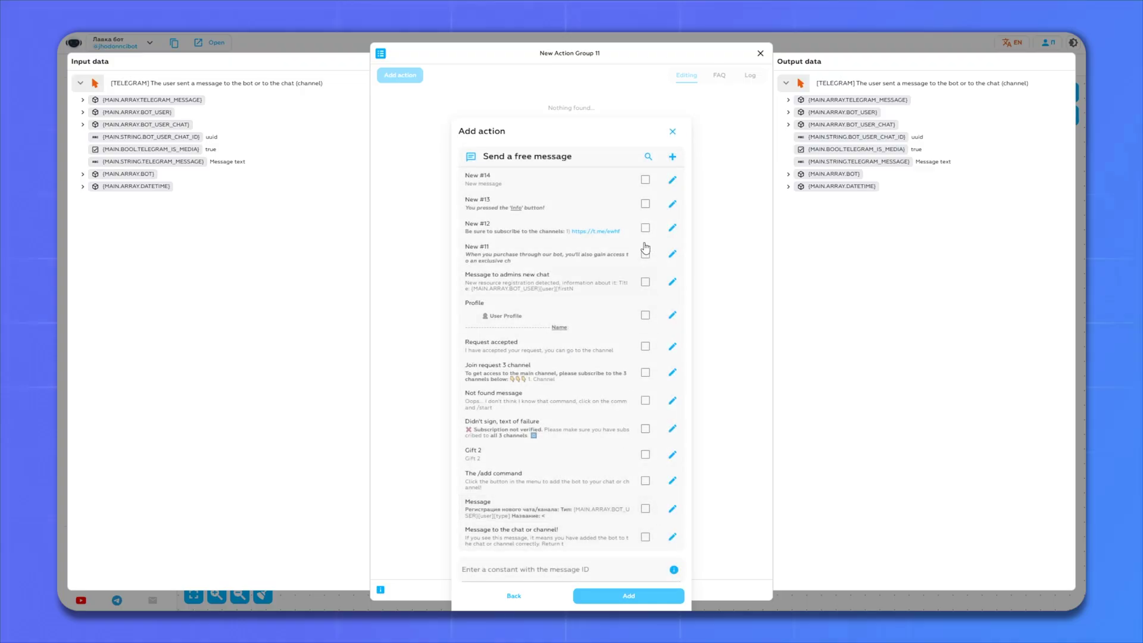
{"action": "left_click", "coordinate": [644, 182]}
Replace the new message's text with "You pressed the Info button!", underline the word Info, and save it
{"action": "left_click", "coordinate": [673, 182]}
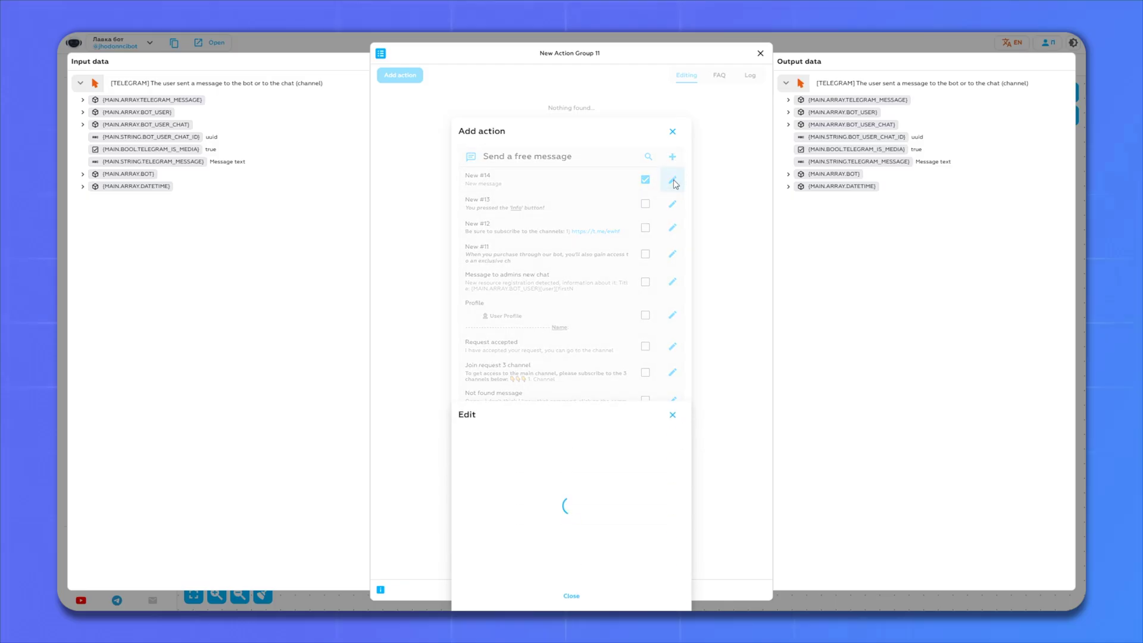
{"action": "left_click", "coordinate": [500, 462]}
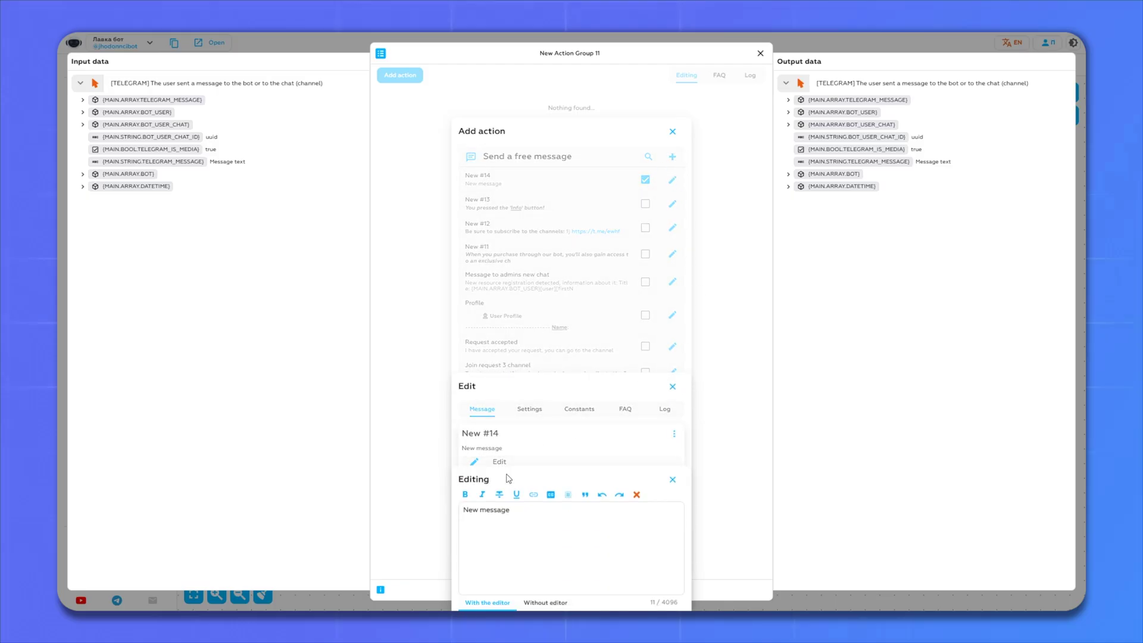
{"action": "key", "text": "ctrl+a"}
{"action": "key", "text": "BackSpace"}
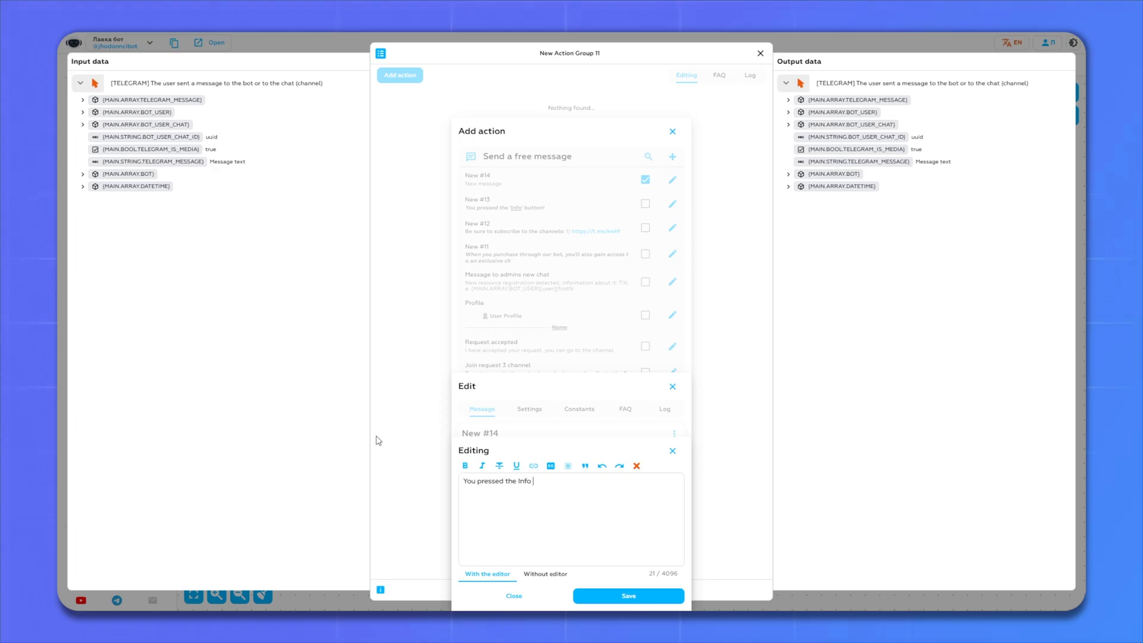
{"action": "double_click", "coordinate": [523, 481]}
{"action": "left_click", "coordinate": [516, 465]}
{"action": "key", "text": "BackSpace"}
{"action": "left_click", "coordinate": [619, 596]}
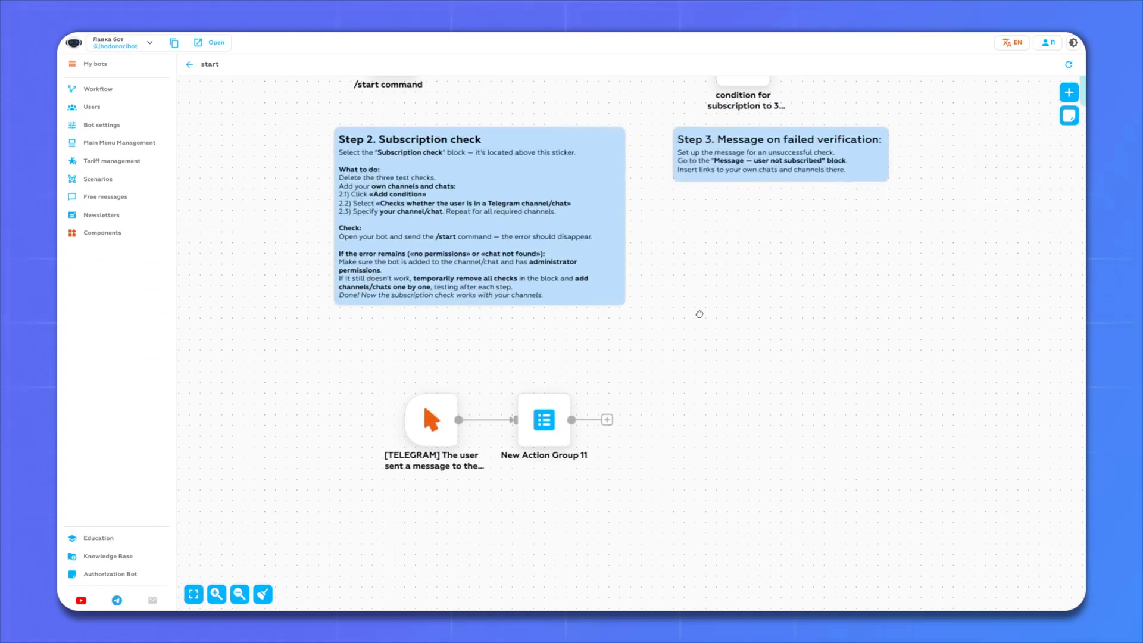
In the condition for subscription to 3 channels block, open the free message action's "Join request 3 channel" message for editing
{"action": "left_click_drag", "start_coordinate": [696, 314], "coordinate": [663, 360]}
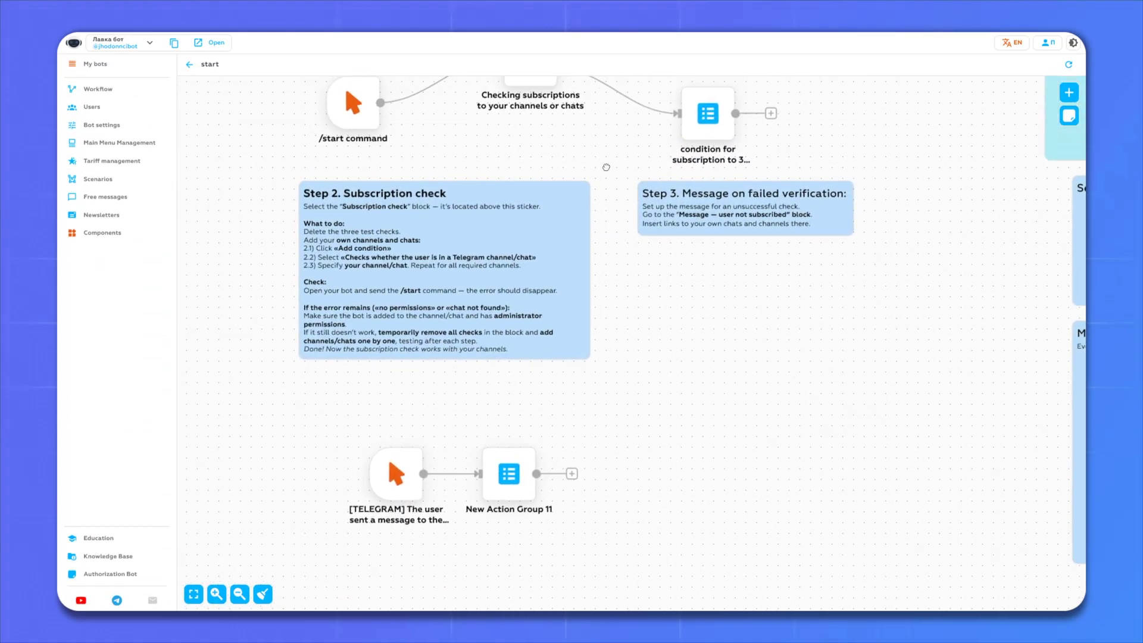
{"action": "left_click_drag", "start_coordinate": [607, 163], "coordinate": [582, 319]}
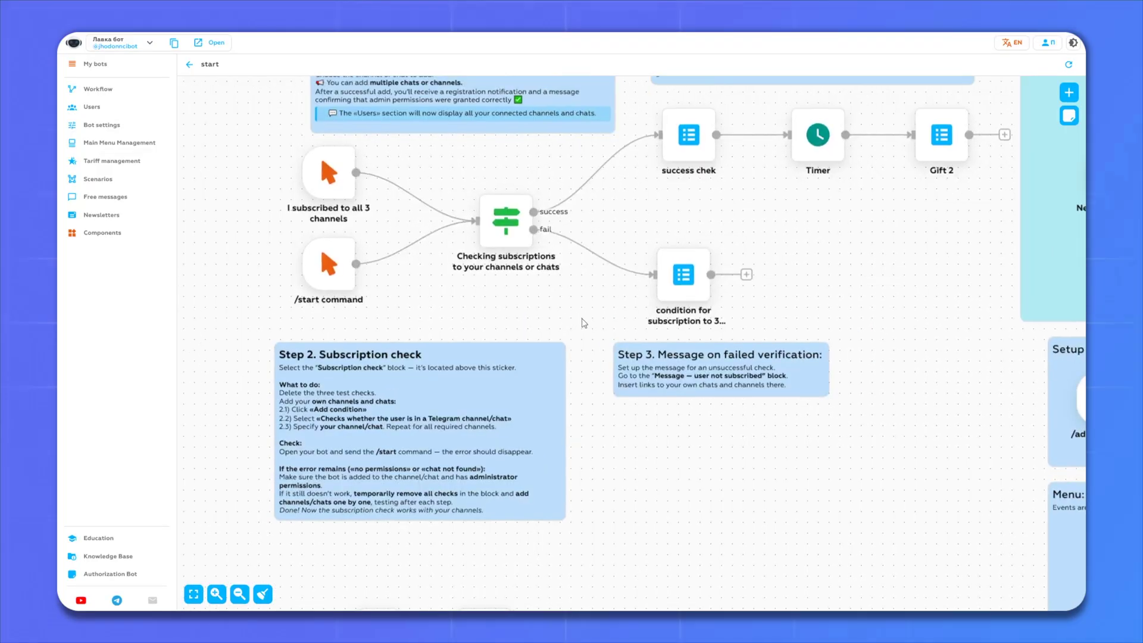
{"action": "scroll", "coordinate": [589, 324], "scroll_direction": "right", "scroll_amount": 3}
{"action": "scroll", "coordinate": [589, 324], "scroll_direction": "up", "scroll_amount": 2}
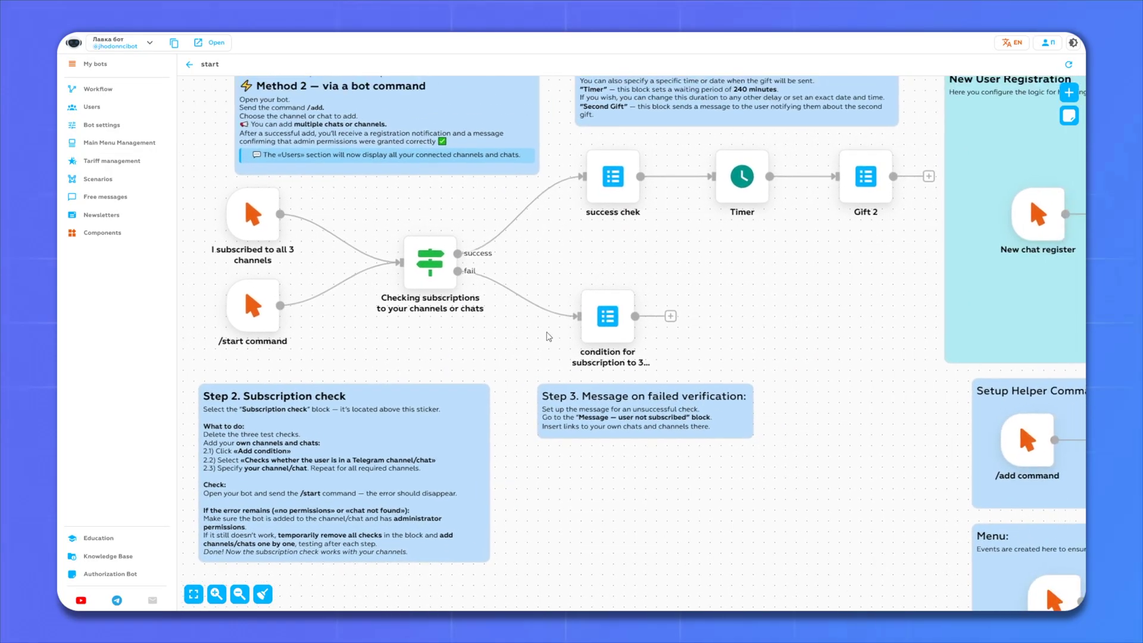
{"action": "mouse_move", "coordinate": [626, 291]}
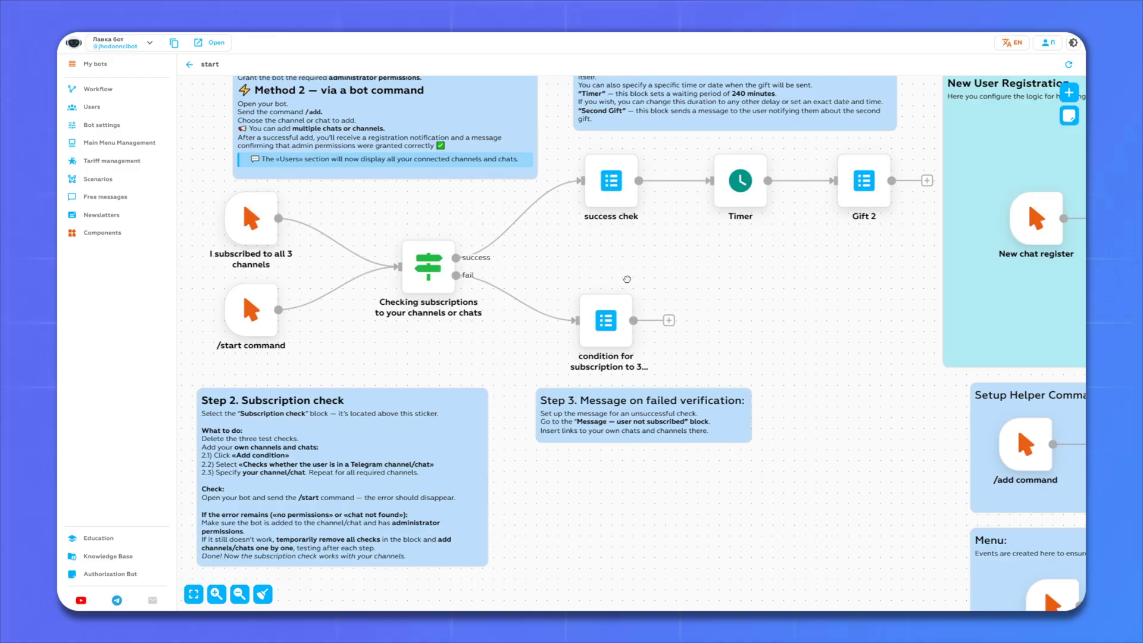
{"action": "left_click", "coordinate": [622, 279]}
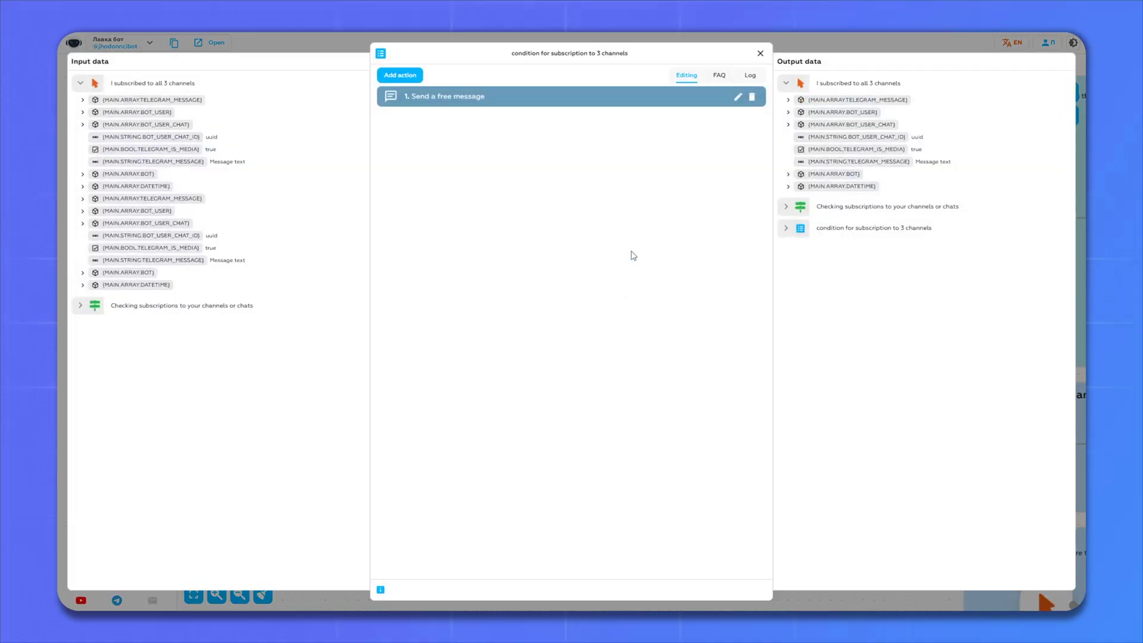
{"action": "left_click", "coordinate": [737, 99]}
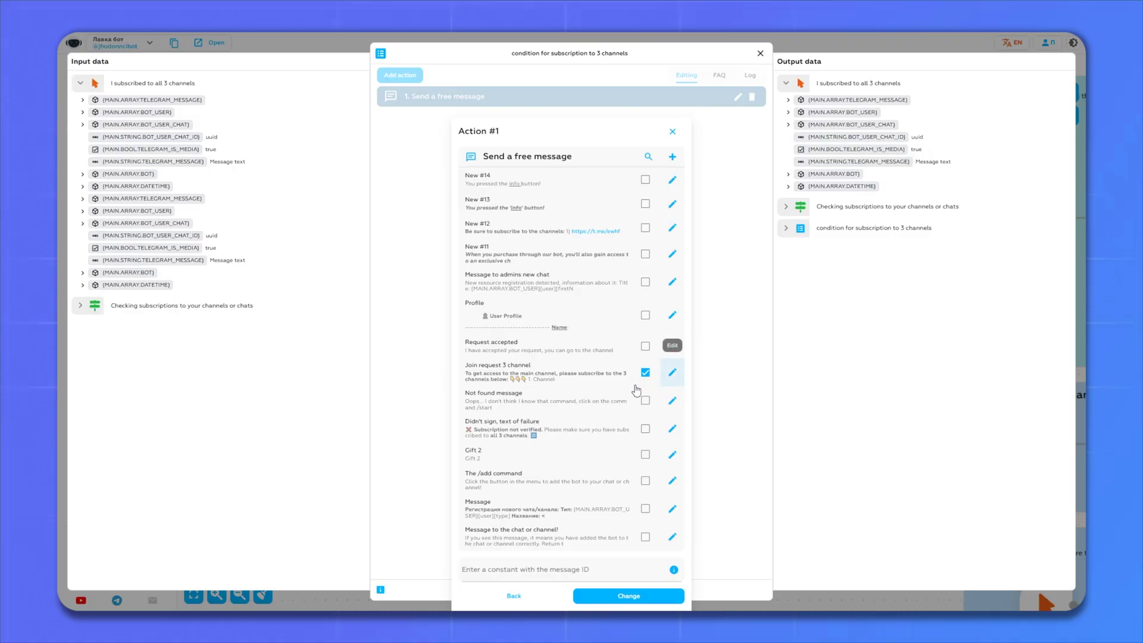
{"action": "left_click", "coordinate": [673, 373]}
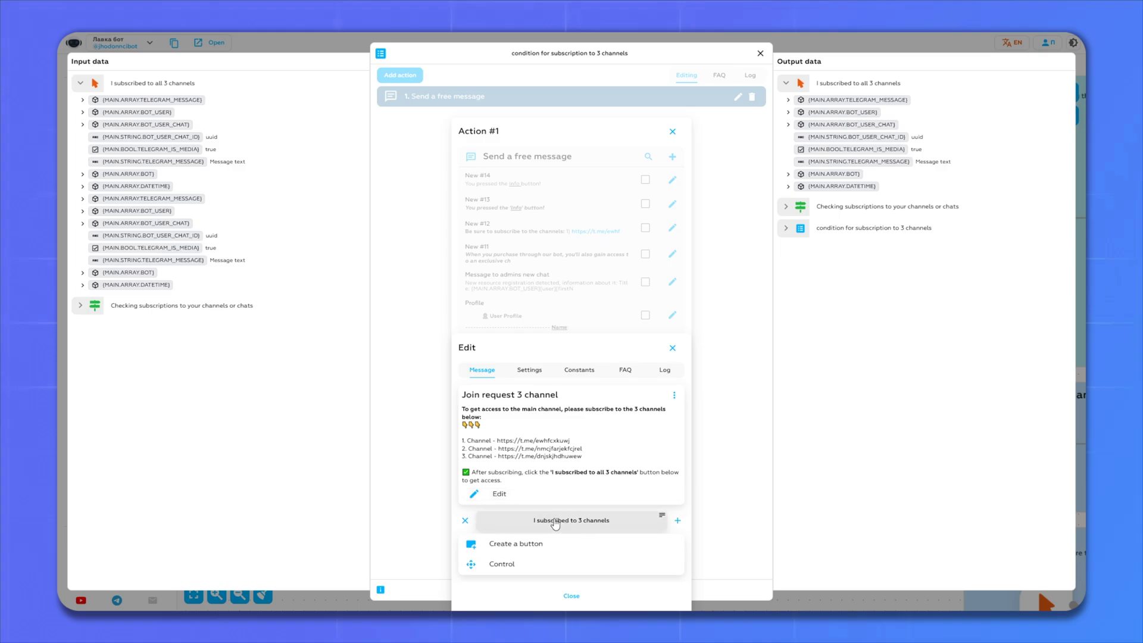
Rename the message's "I subscribed to 3 channels" button to "I subscribed !", copy the new title, and close the block
{"action": "left_click", "coordinate": [575, 525]}
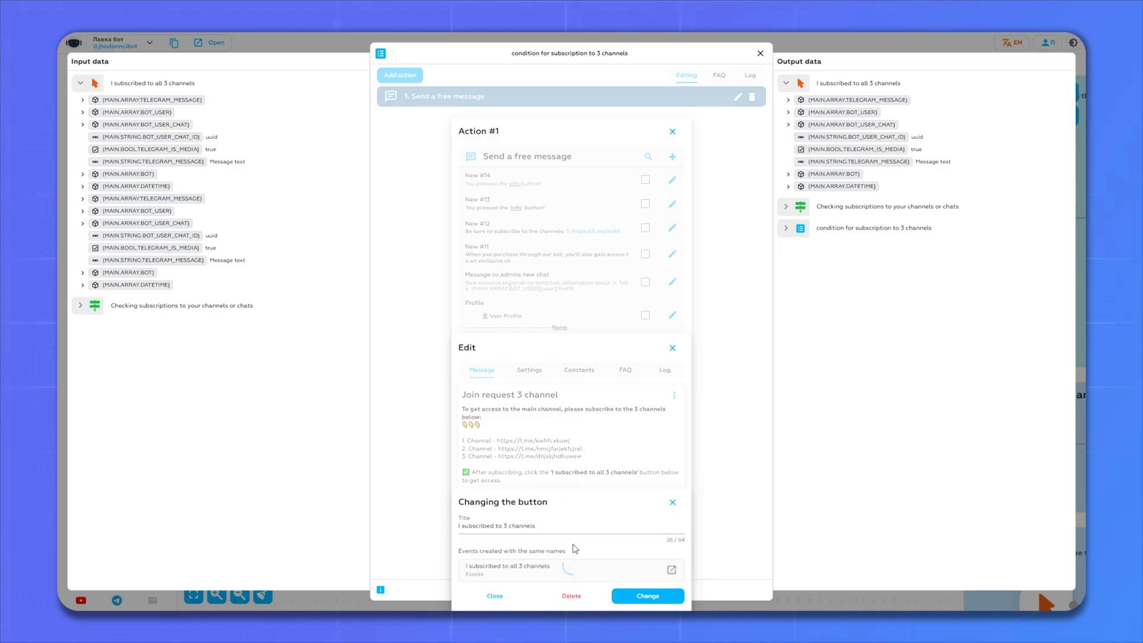
{"action": "left_click_drag", "start_coordinate": [566, 526], "coordinate": [346, 518]}
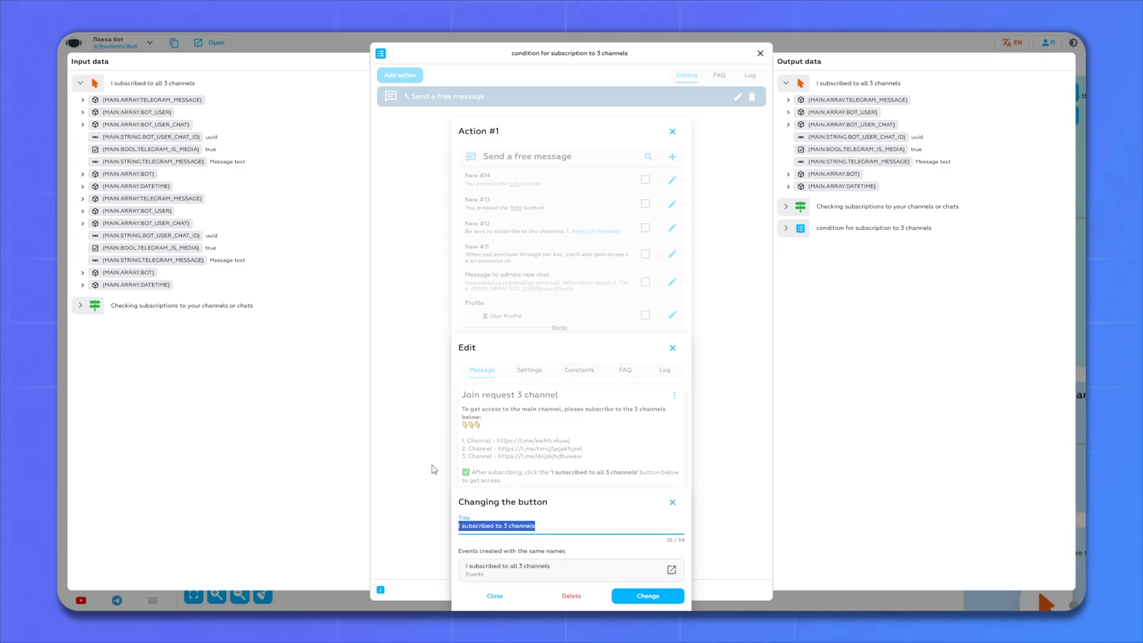
{"action": "type", "text": "I subscribed t"}
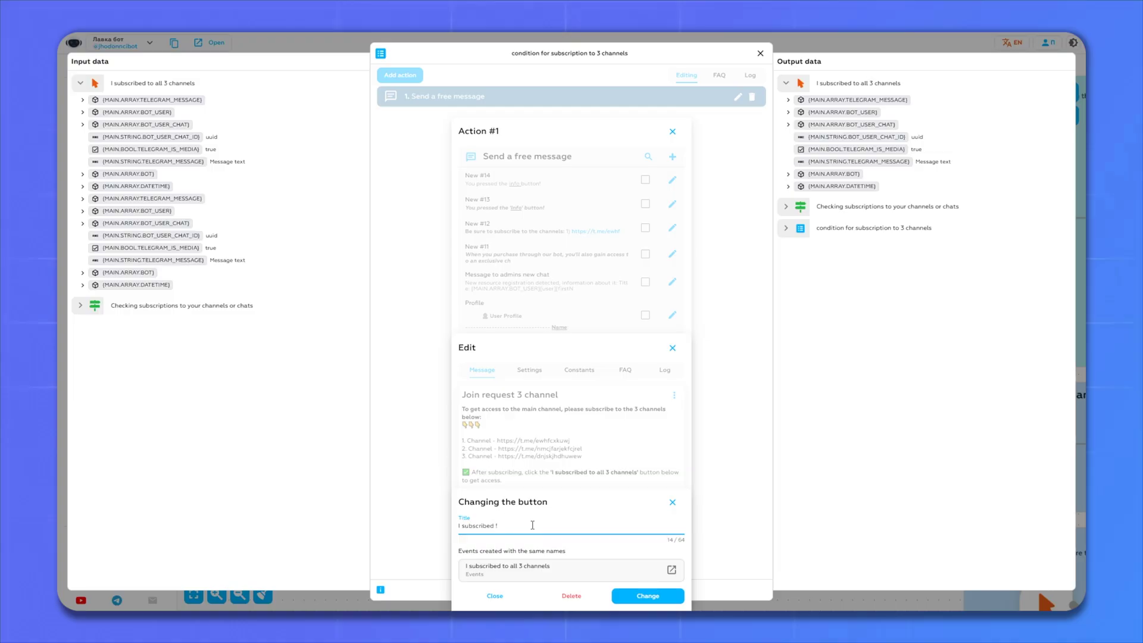
{"action": "triple_click", "coordinate": [489, 528]}
{"action": "left_click", "coordinate": [647, 597]}
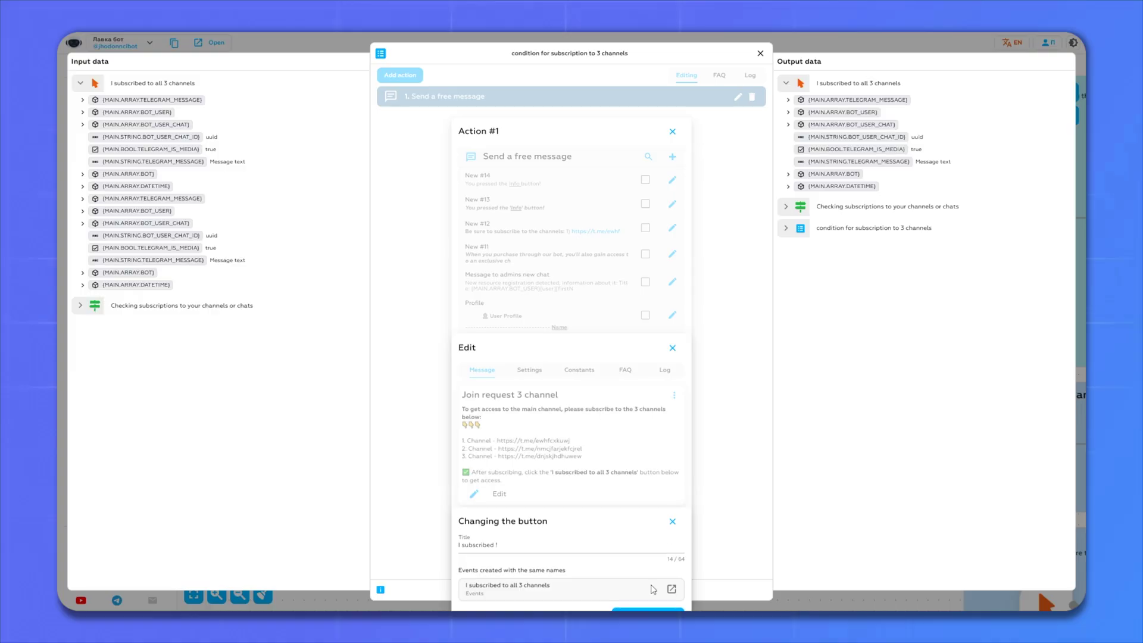
{"action": "left_click", "coordinate": [672, 348]}
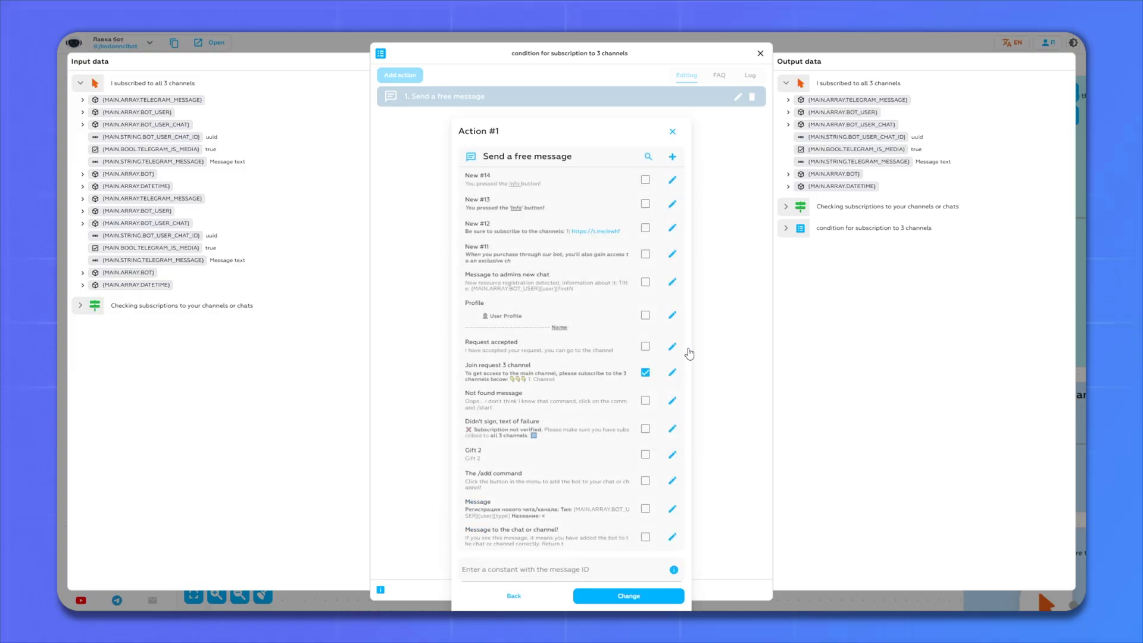
{"action": "left_click", "coordinate": [672, 131]}
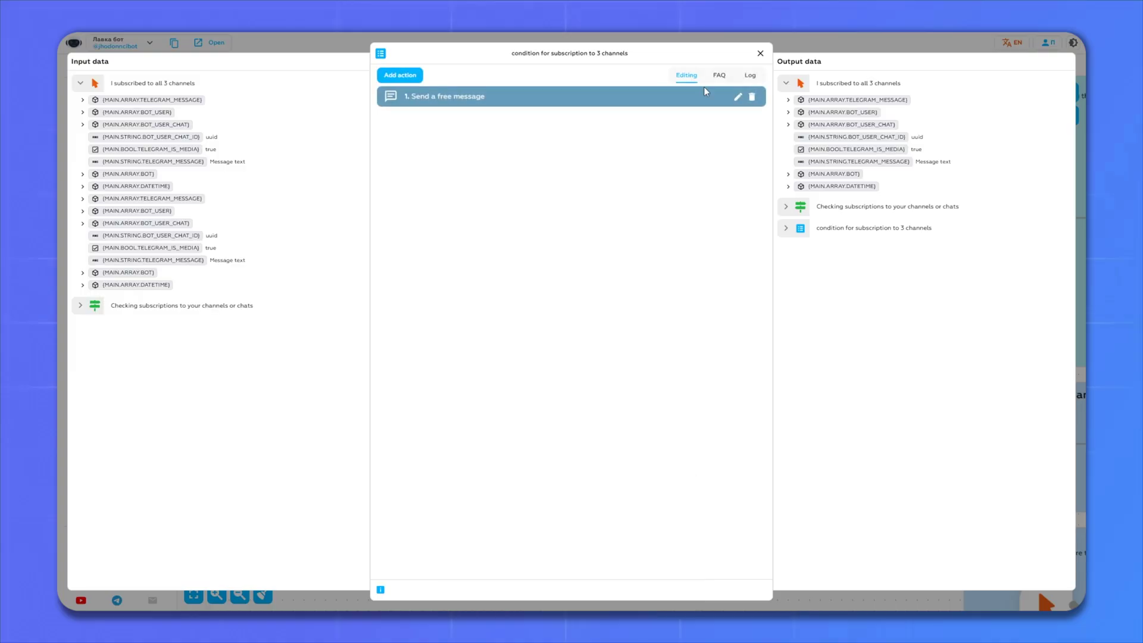
{"action": "left_click", "coordinate": [759, 53]}
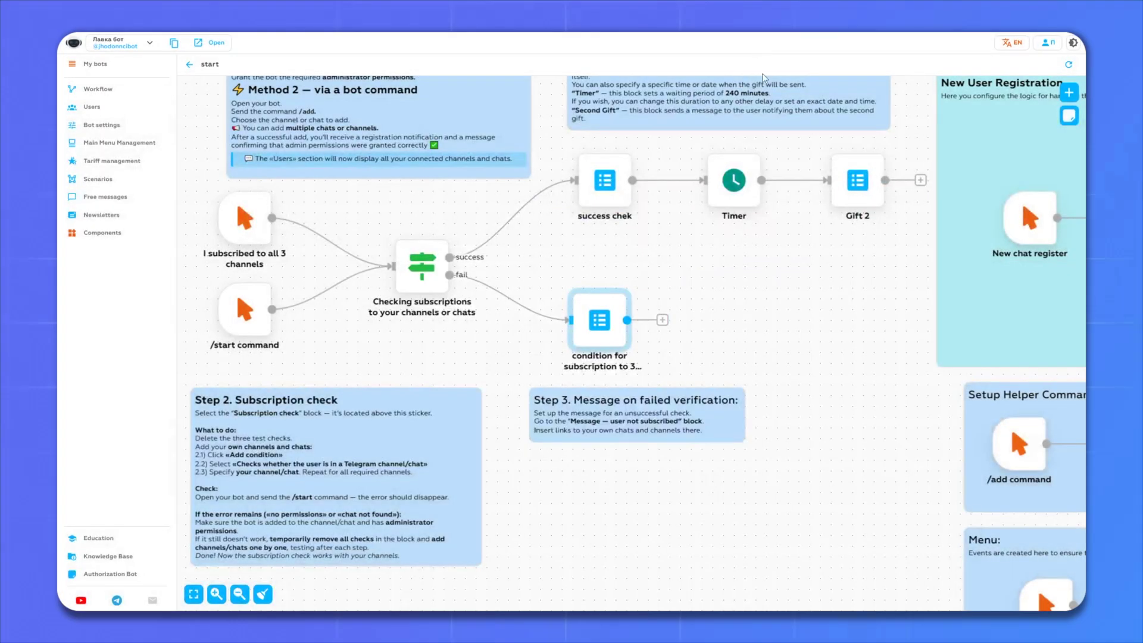
In the "I subscribed to all 3 channels" event block, set the Telegram trigger message to "I subscribed !", confirm it and close the block
{"action": "left_click_drag", "start_coordinate": [360, 202], "coordinate": [656, 258]}
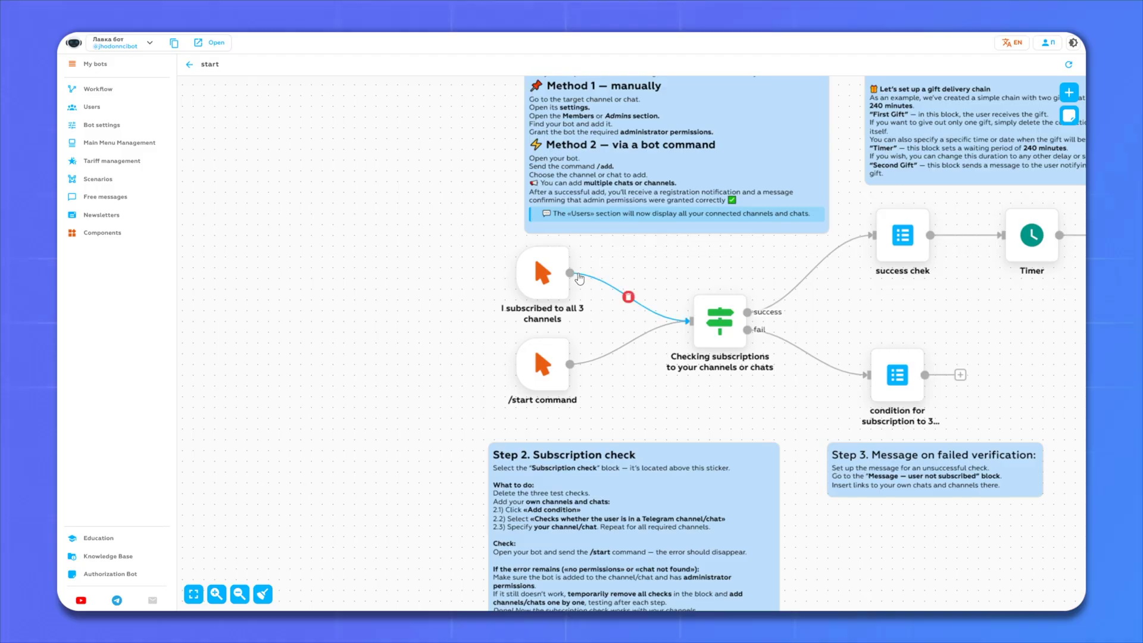
{"action": "left_click", "coordinate": [562, 236]}
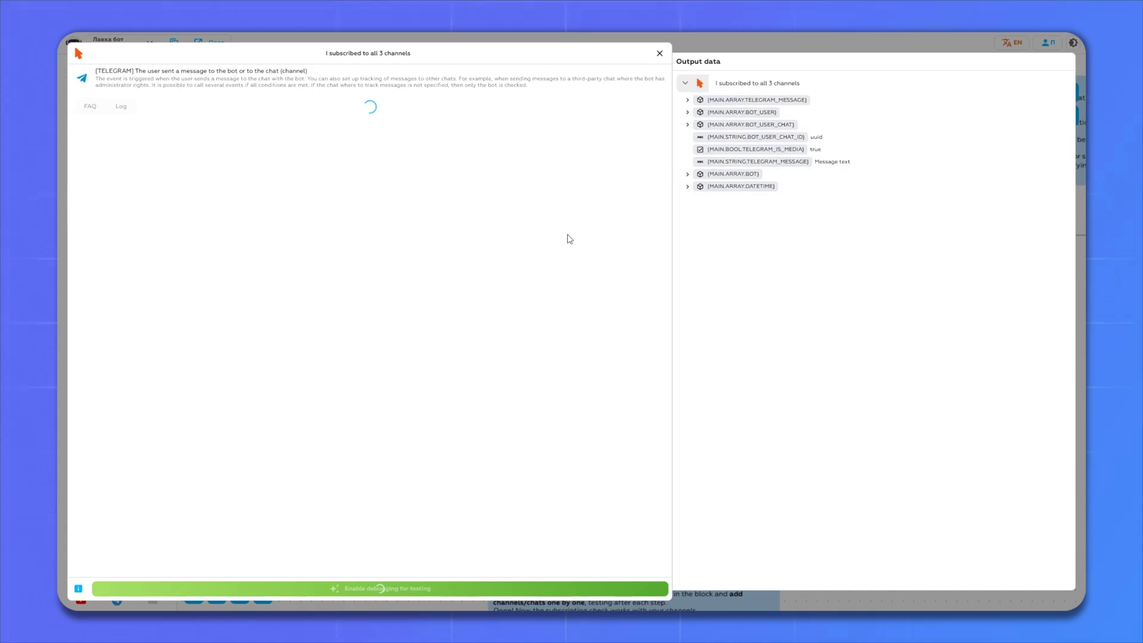
{"action": "left_click", "coordinate": [184, 136]}
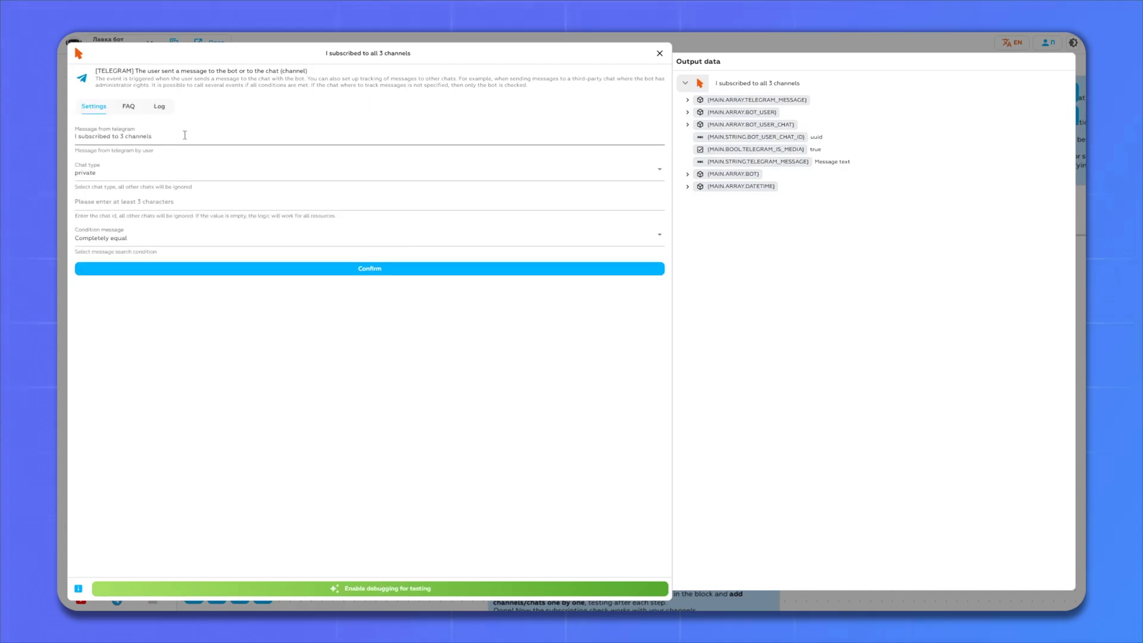
{"action": "left_click_drag", "start_coordinate": [184, 136], "coordinate": [57, 136]}
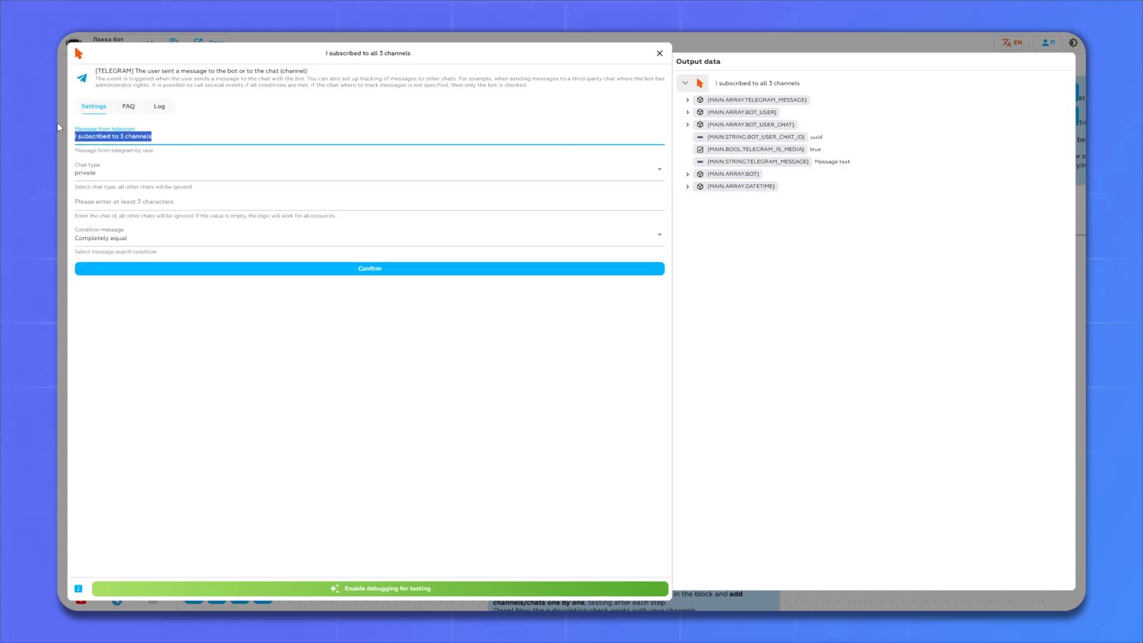
{"action": "type", "text": "I subscribed t"}
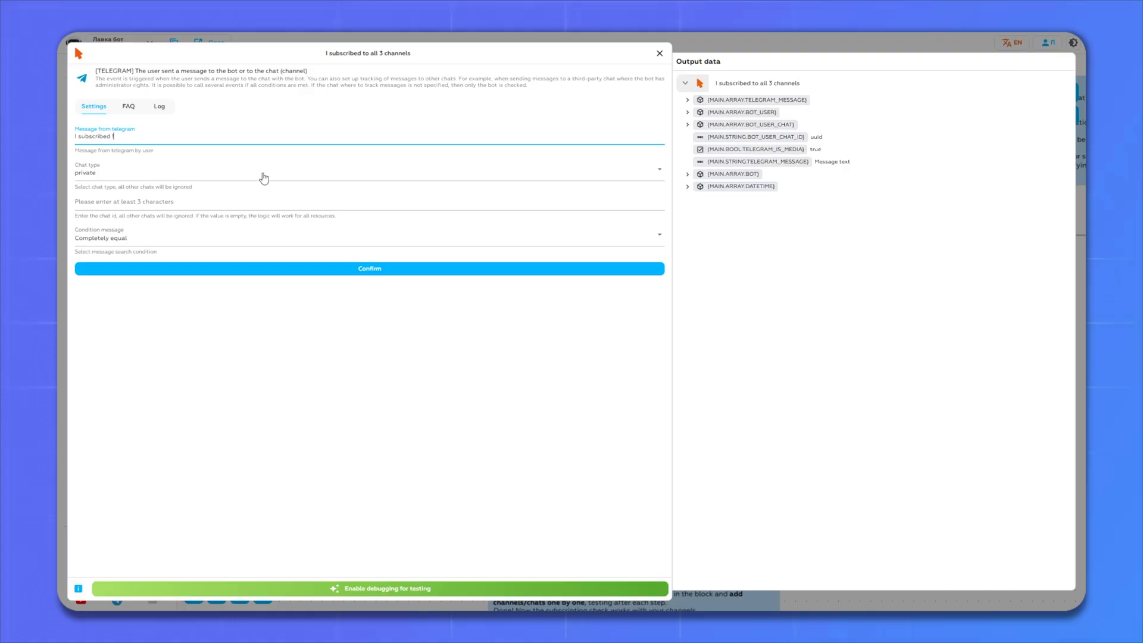
{"action": "left_click", "coordinate": [369, 269]}
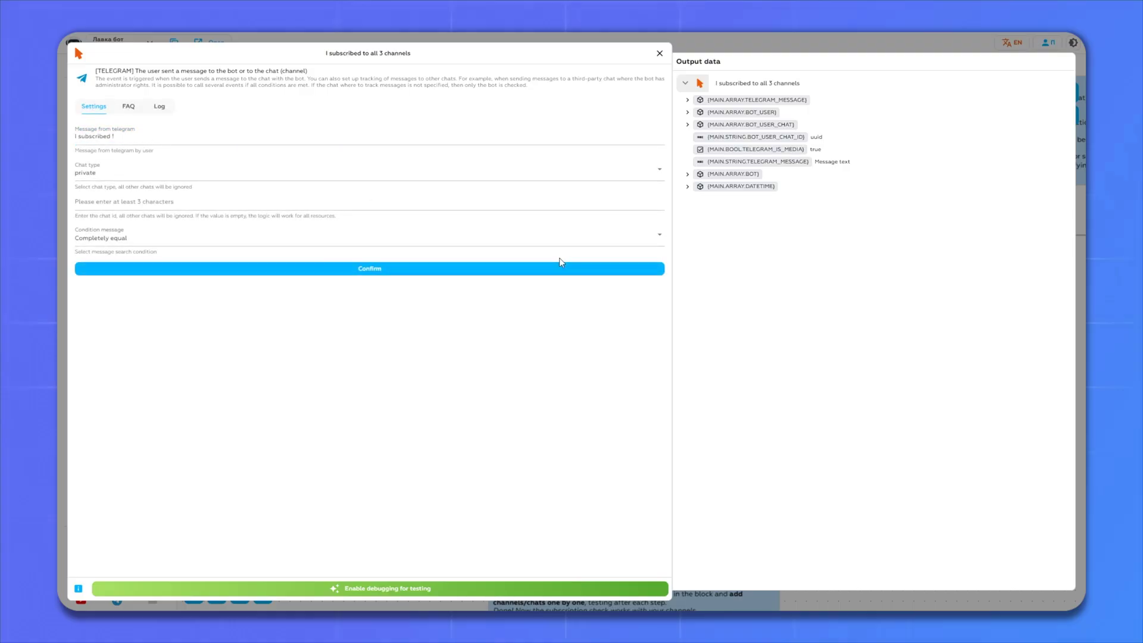
{"action": "left_click", "coordinate": [660, 53]}
{"action": "left_click_drag", "start_coordinate": [762, 271], "coordinate": [514, 280]}
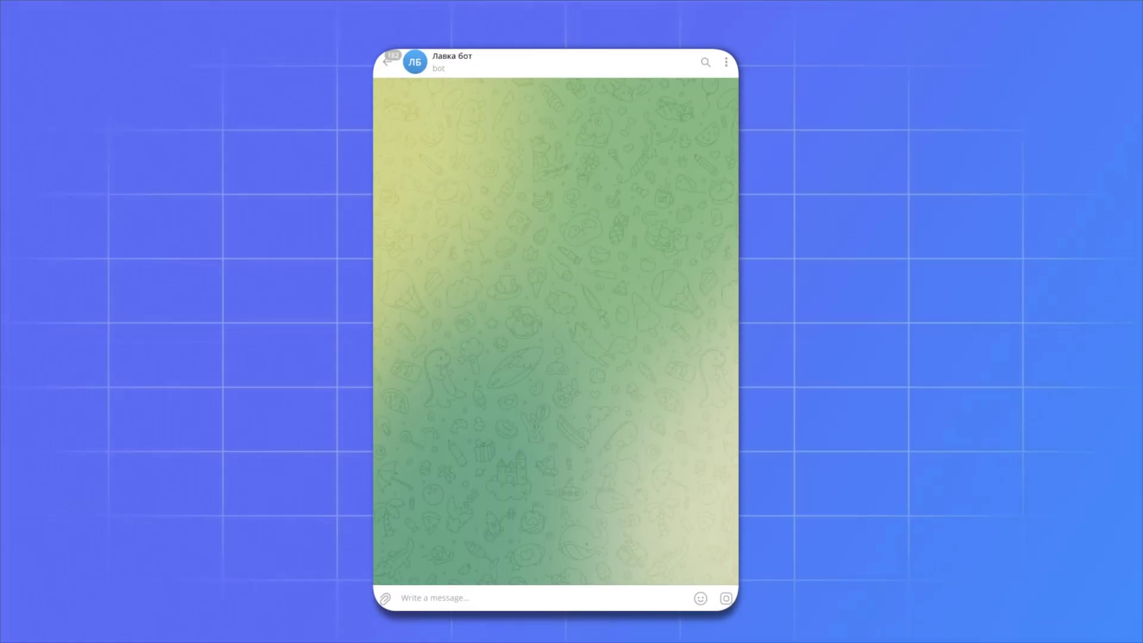
In the bot's Telegram chat, send /start and join the three channels linked in the bot's reply
{"action": "type", "text": "/start"}
{"action": "key", "text": "Return"}
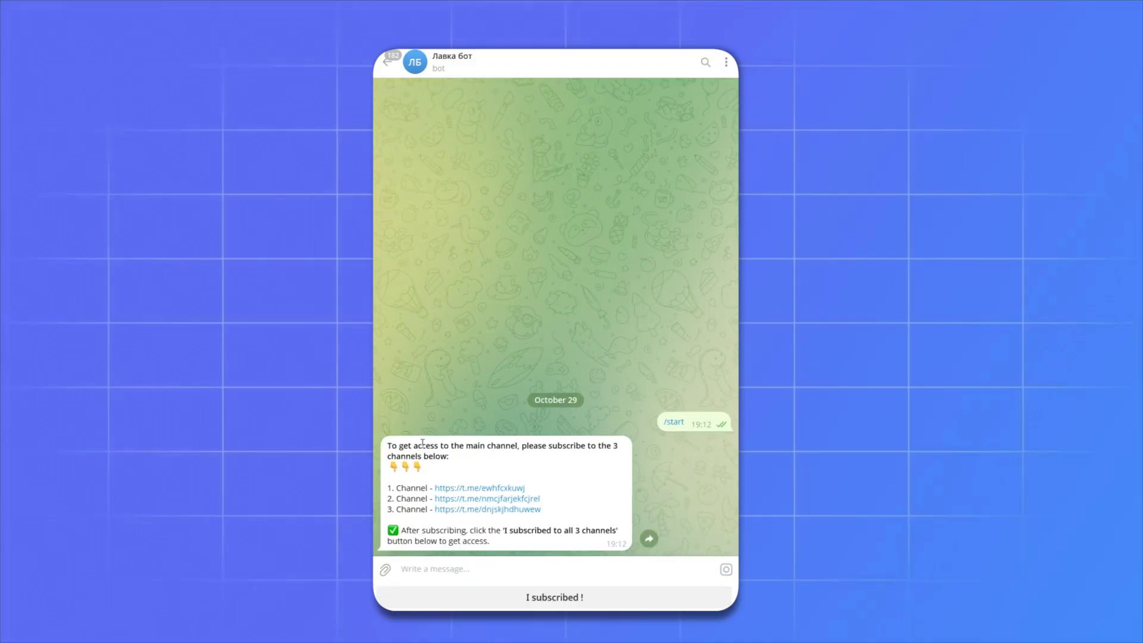
{"action": "left_click", "coordinate": [480, 500]}
{"action": "left_click", "coordinate": [556, 589]}
{"action": "left_click", "coordinate": [527, 500]}
{"action": "left_click", "coordinate": [555, 597]}
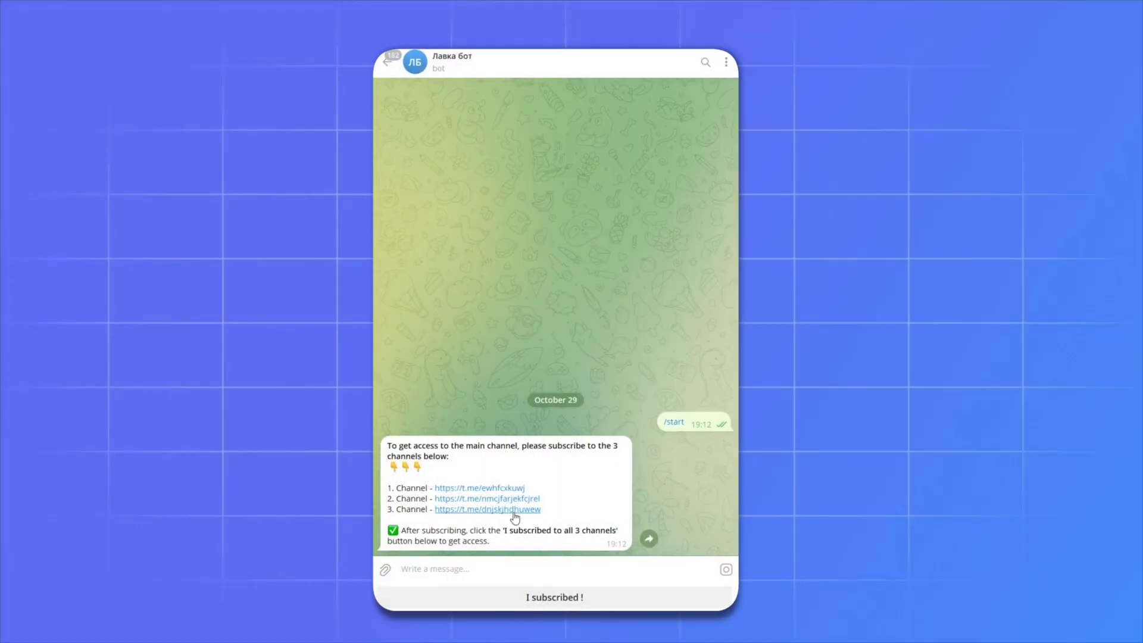
{"action": "left_click", "coordinate": [523, 510]}
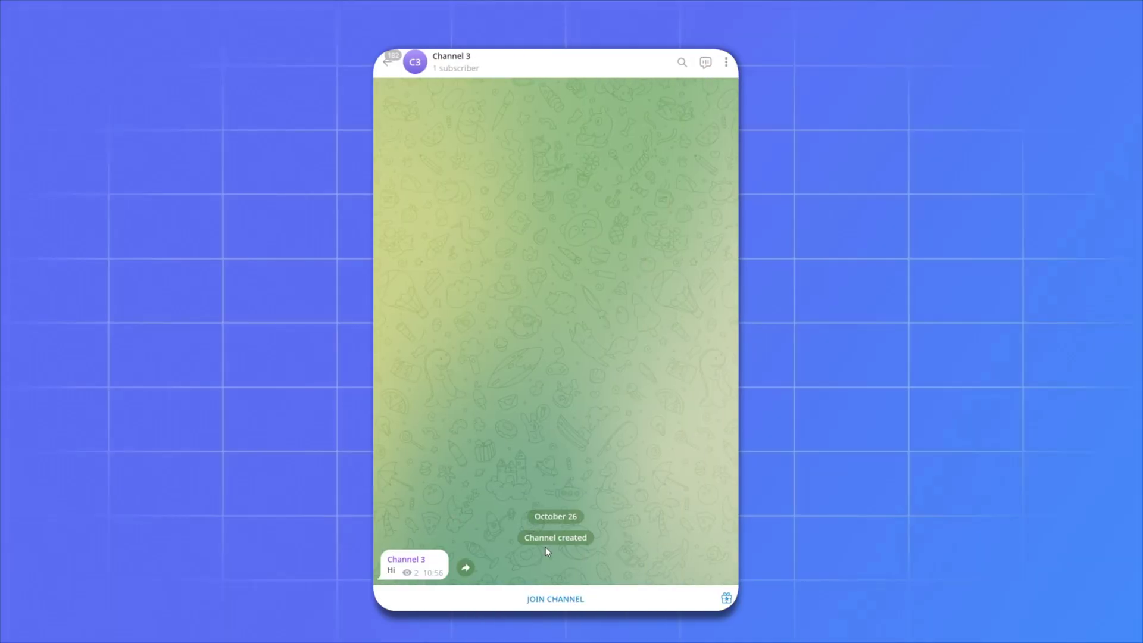
{"action": "left_click", "coordinate": [540, 597]}
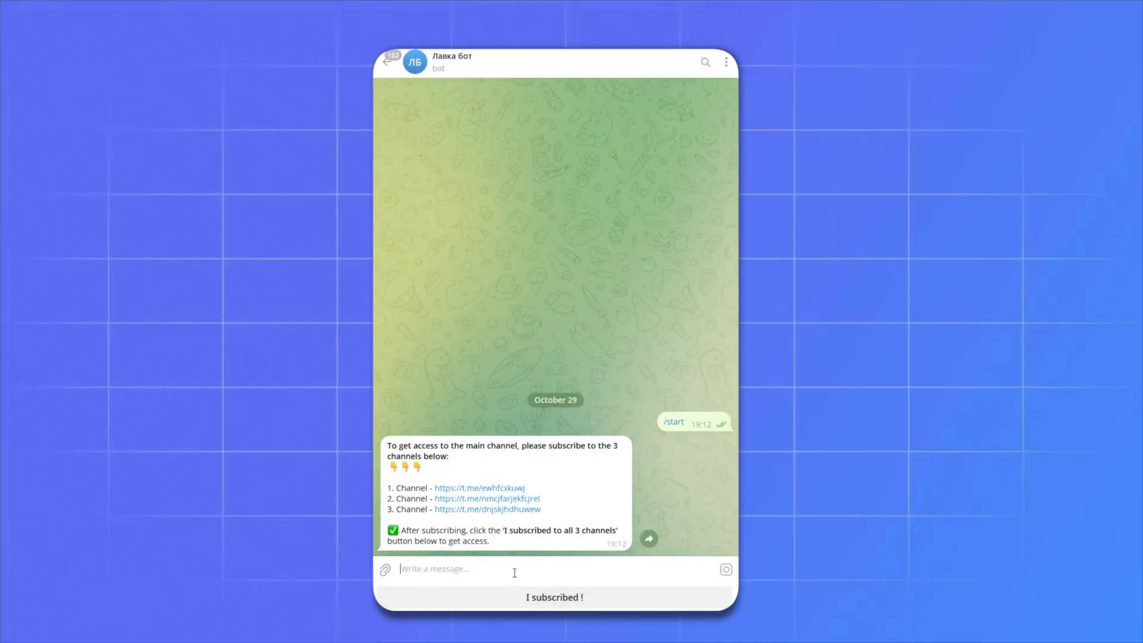
Test the bot's reply buttons by sending "I subscribed !" and then "Info" in the Telegram chat
{"action": "left_click", "coordinate": [547, 601]}
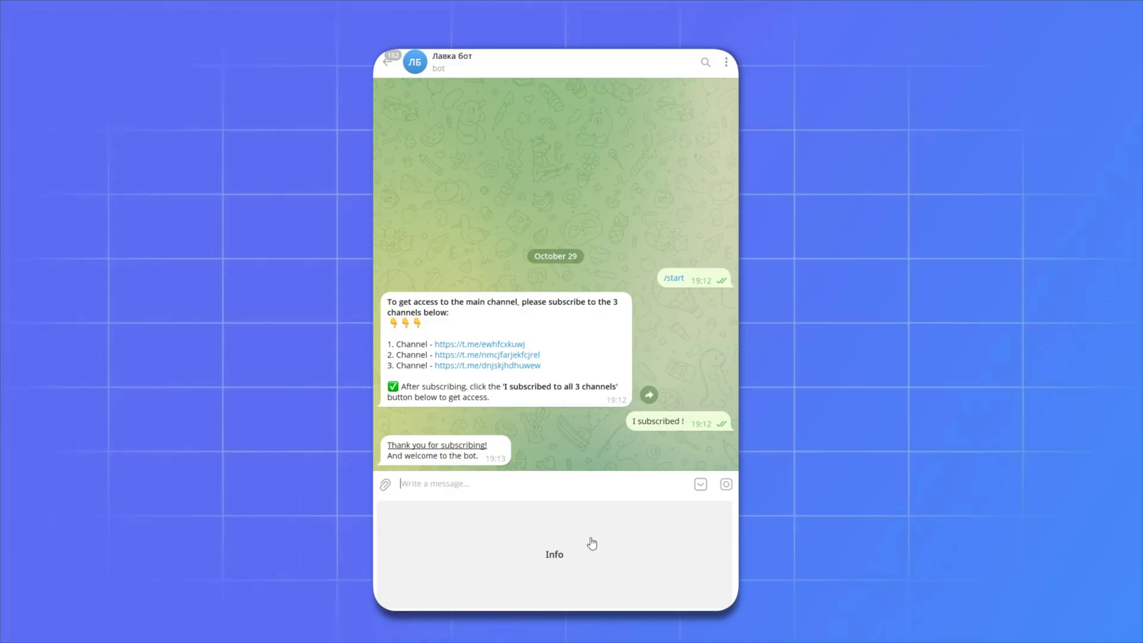
{"action": "left_click", "coordinate": [550, 555]}
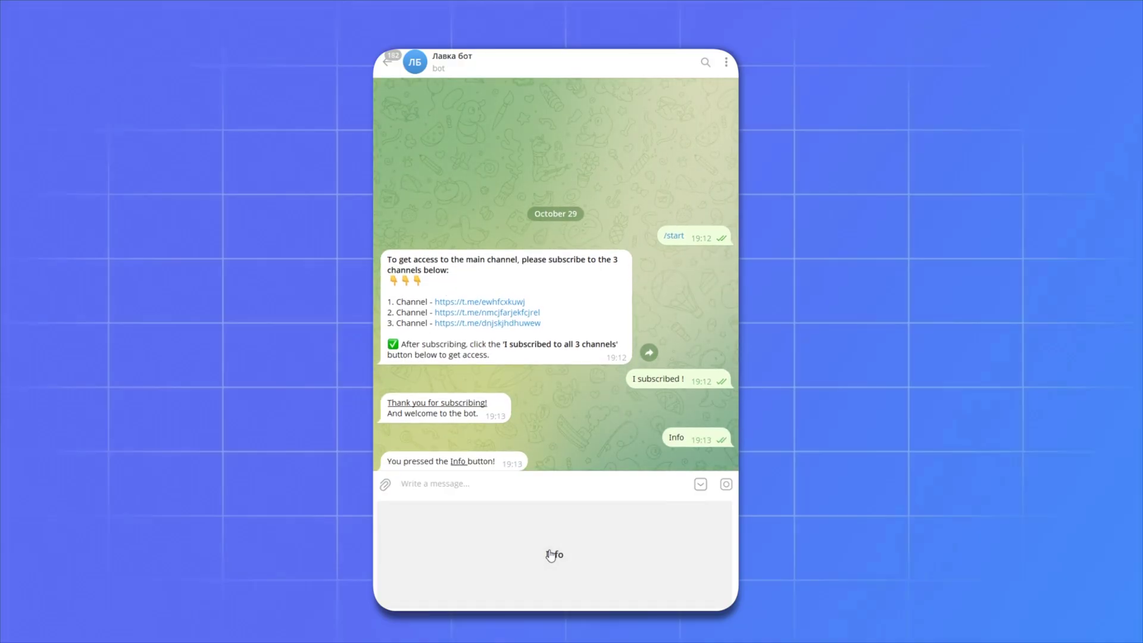